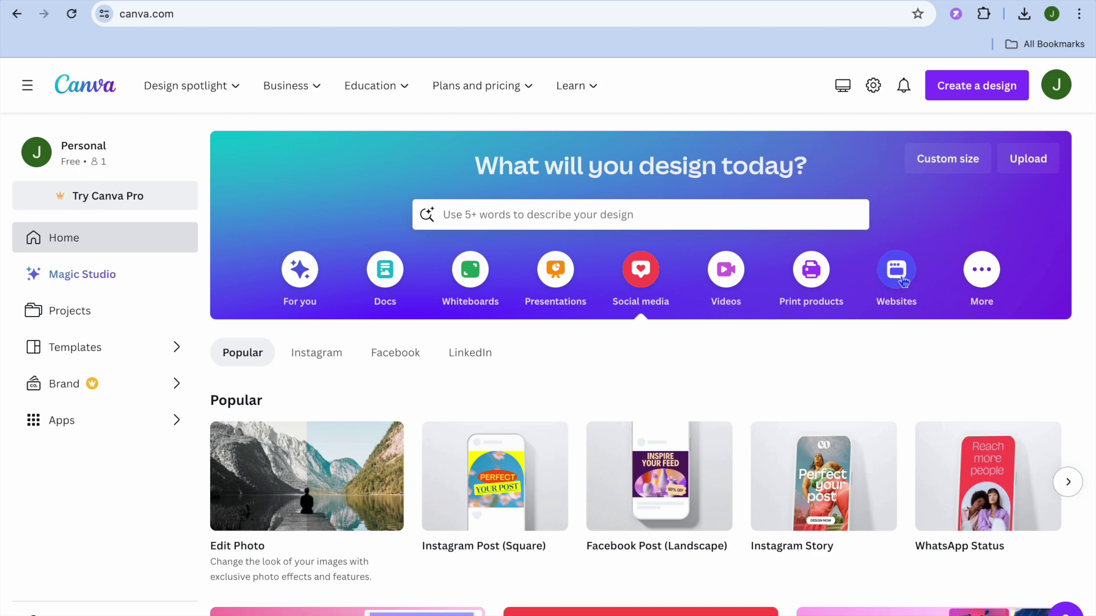
Browse the Websites category's template types and start a blank Business Website design
{"action": "left_click", "coordinate": [902, 282]}
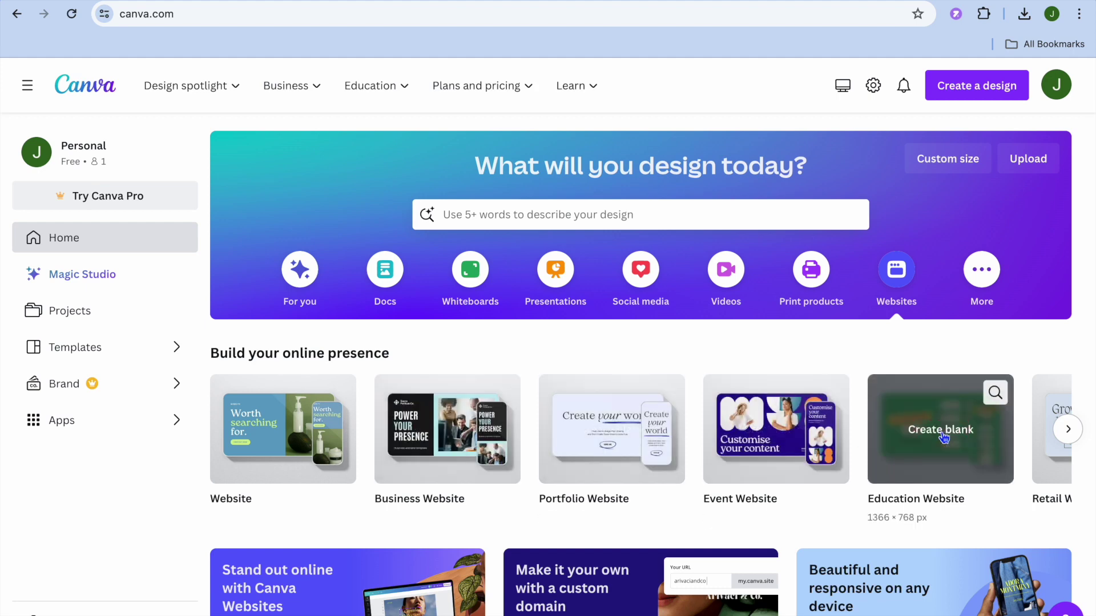
{"action": "left_click", "coordinate": [1068, 429]}
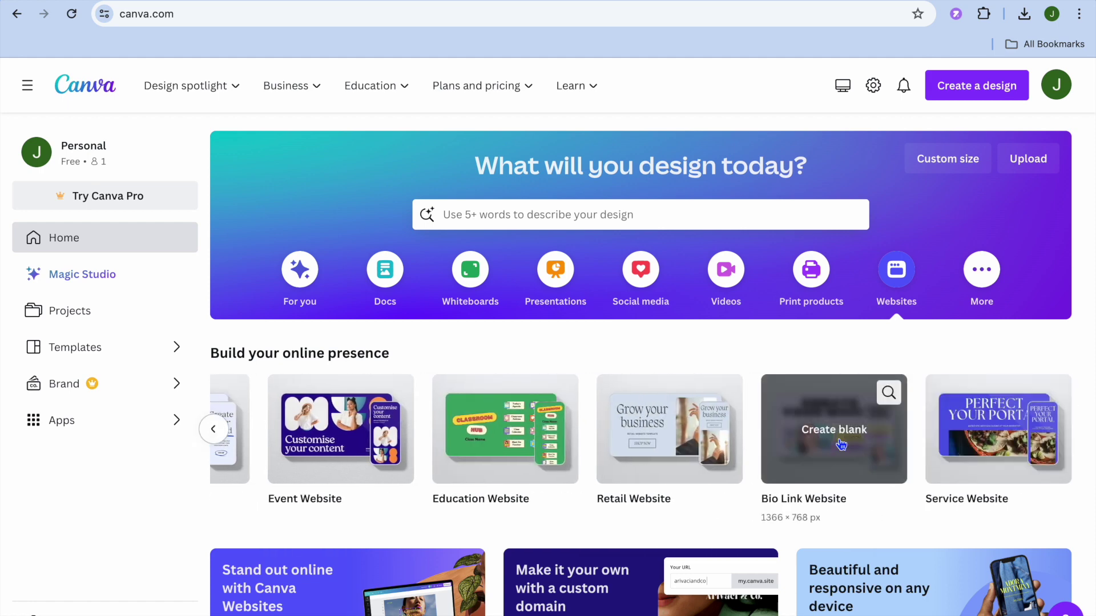
{"action": "left_click", "coordinate": [213, 429]}
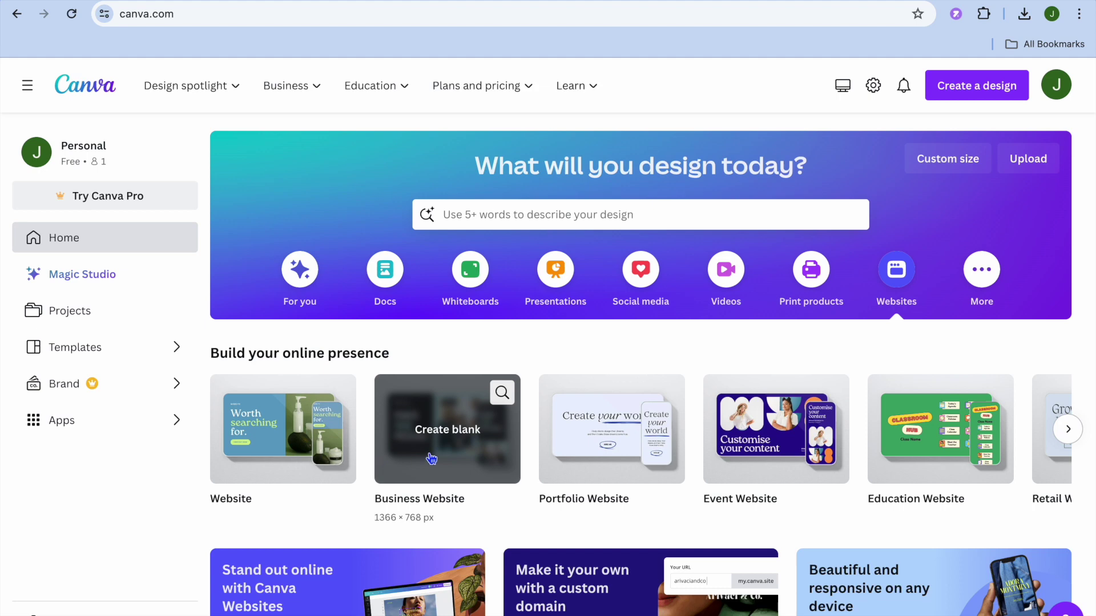
{"action": "left_click", "coordinate": [278, 447]}
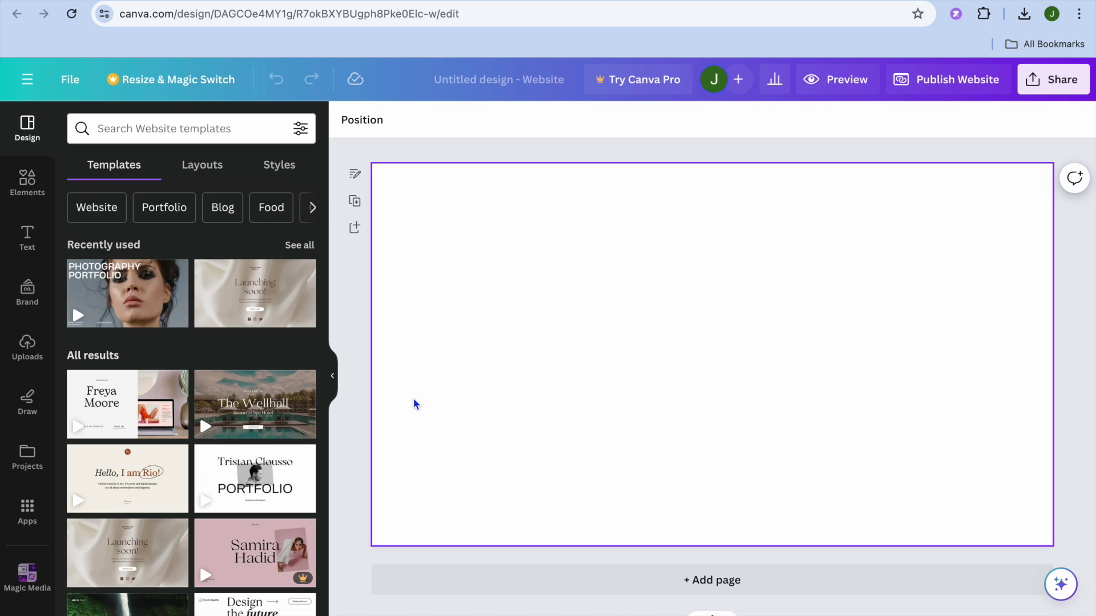
Search templates for 'land' and list the Landing Page Websites results
{"action": "mouse_move", "coordinate": [154, 269]}
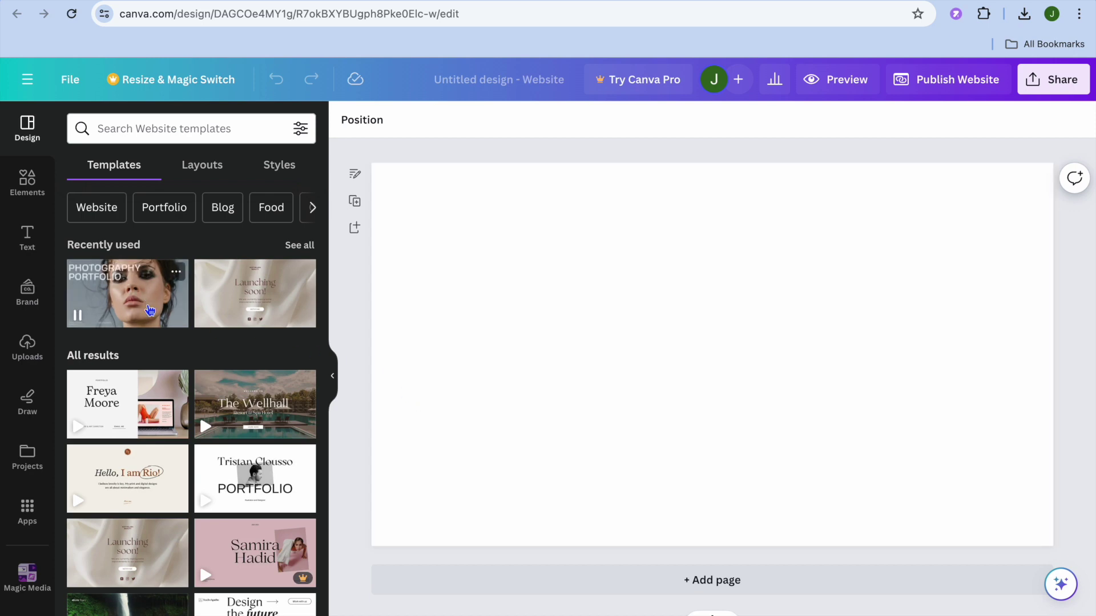
{"action": "left_click", "coordinate": [162, 136]}
{"action": "type", "text": "l"}
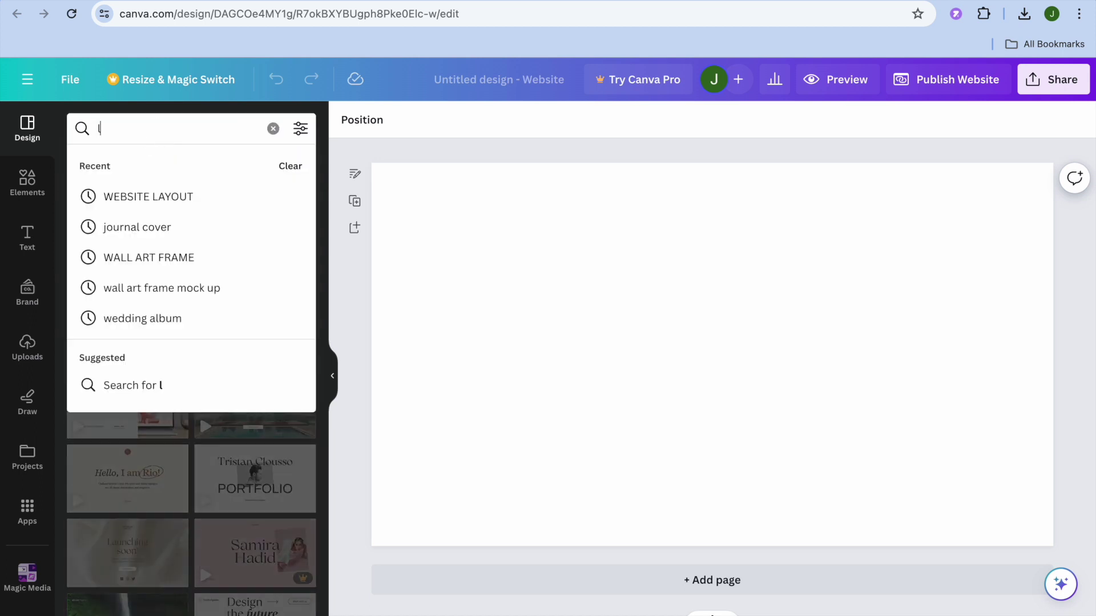
{"action": "type", "text": "and"}
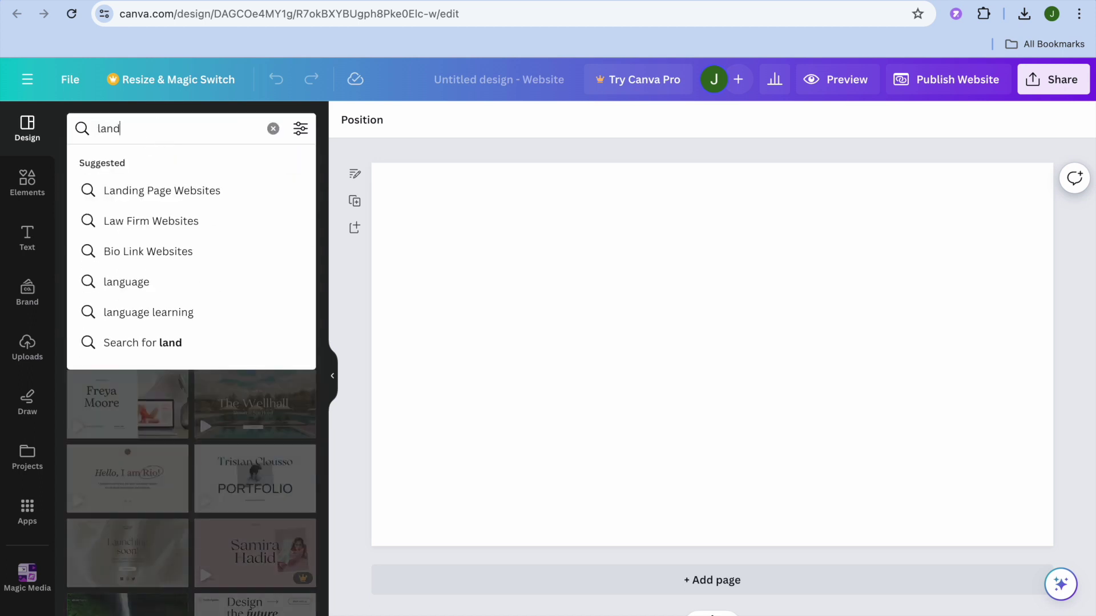
{"action": "left_click", "coordinate": [171, 190]}
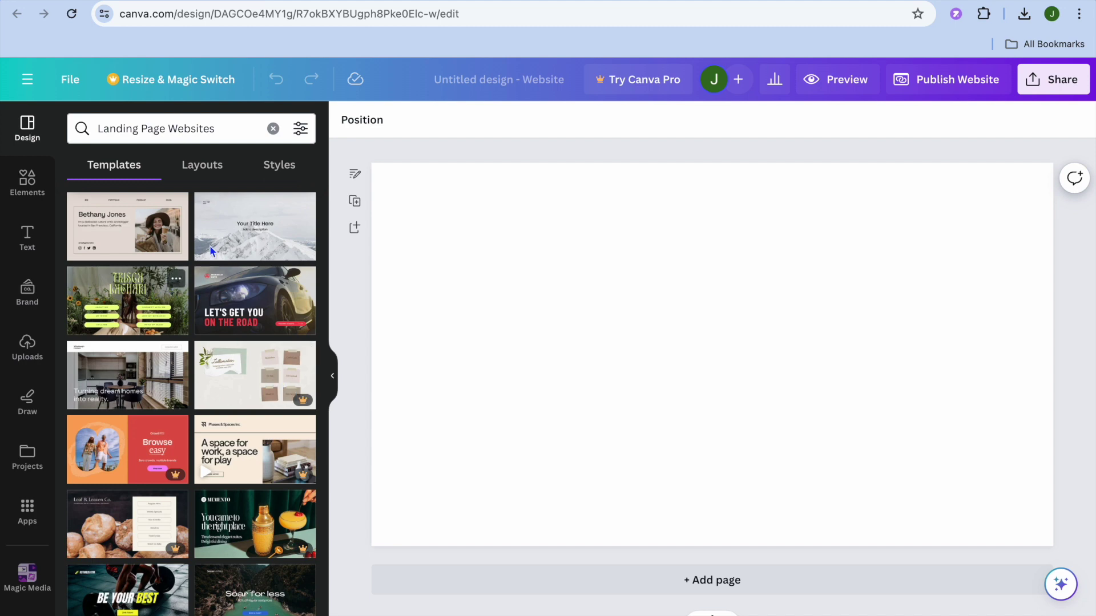
Apply the laptop mockup layout from Layouts and select its title text box
{"action": "left_click", "coordinate": [213, 171]}
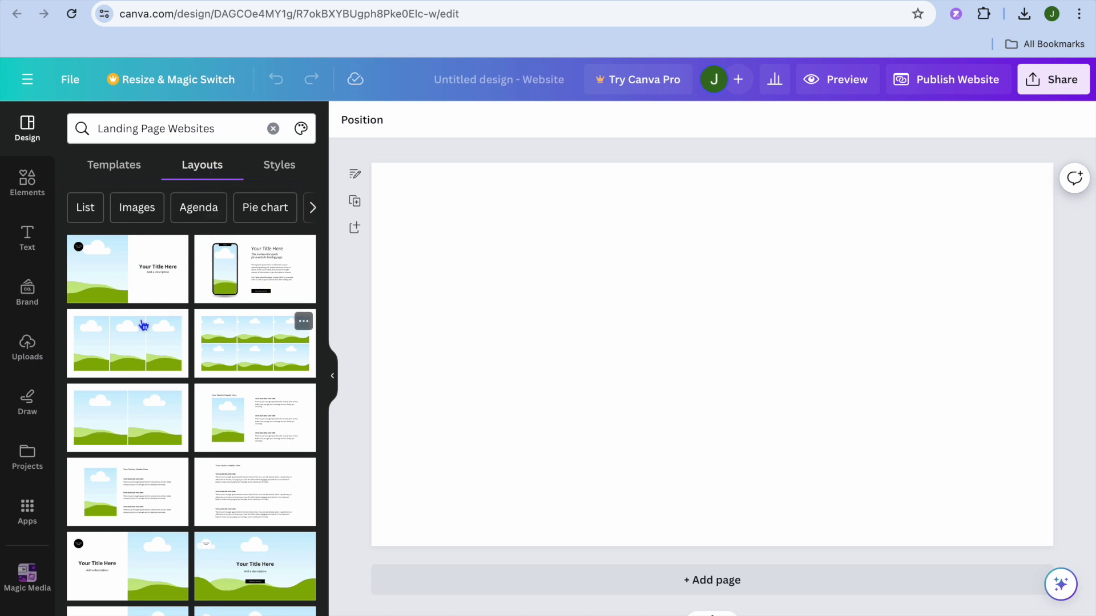
{"action": "scroll", "coordinate": [126, 384], "scroll_direction": "down", "scroll_amount": 3}
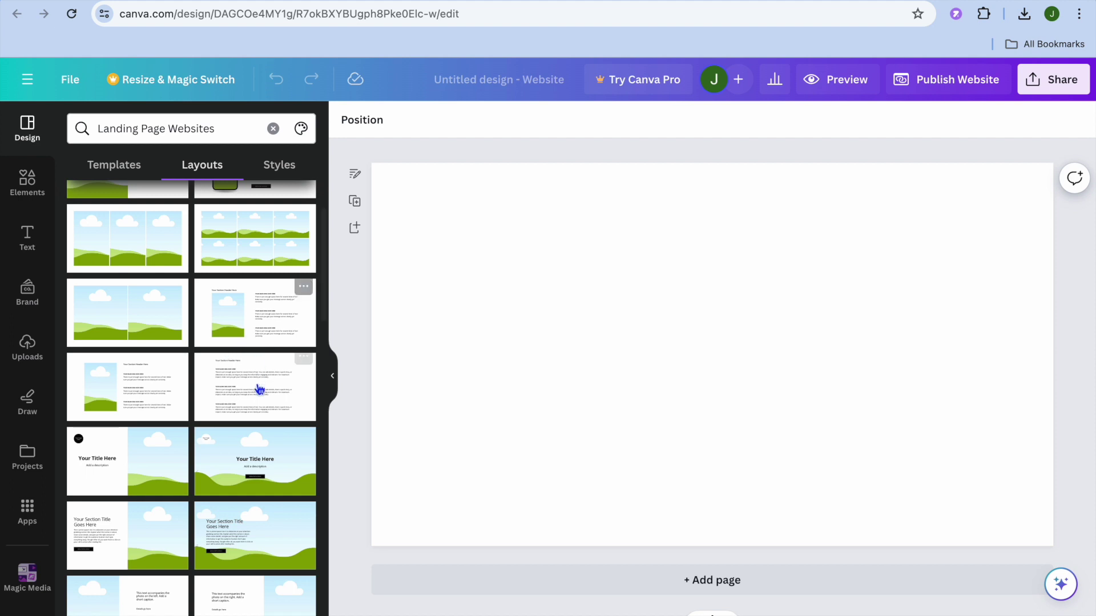
{"action": "scroll", "coordinate": [265, 456], "scroll_direction": "down", "scroll_amount": 2}
{"action": "scroll", "coordinate": [266, 461], "scroll_direction": "down", "scroll_amount": 1}
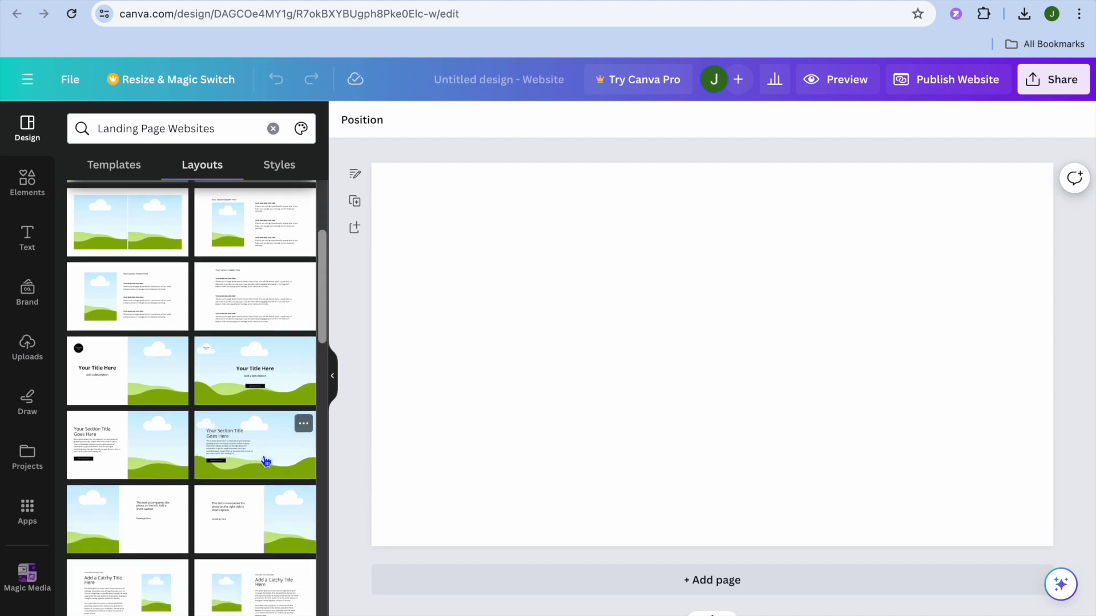
{"action": "scroll", "coordinate": [266, 461], "scroll_direction": "down", "scroll_amount": 6}
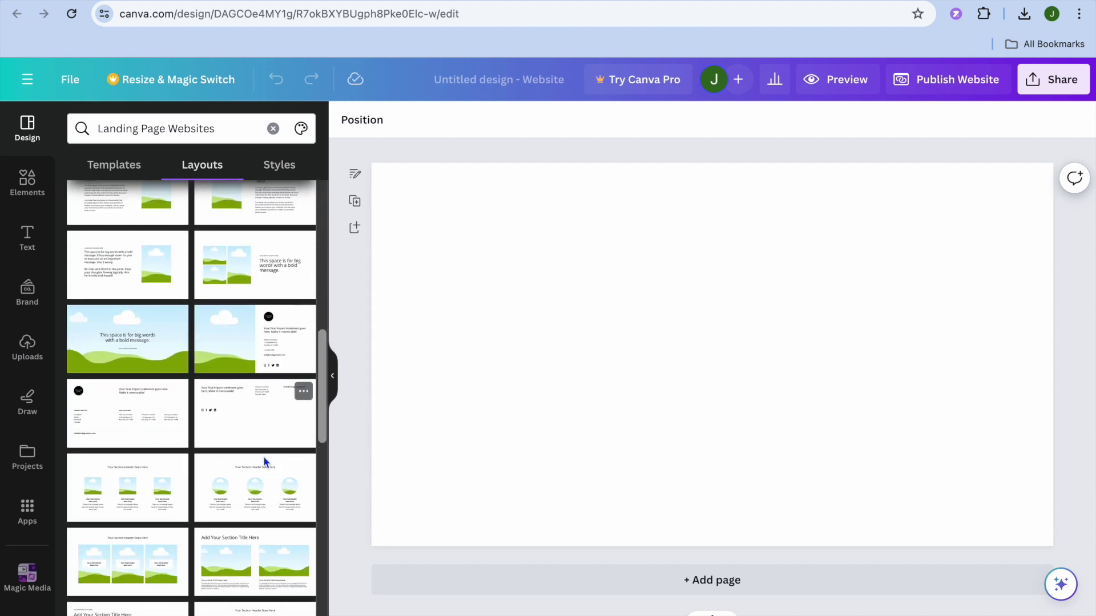
{"action": "scroll", "coordinate": [266, 461], "scroll_direction": "down", "scroll_amount": 5}
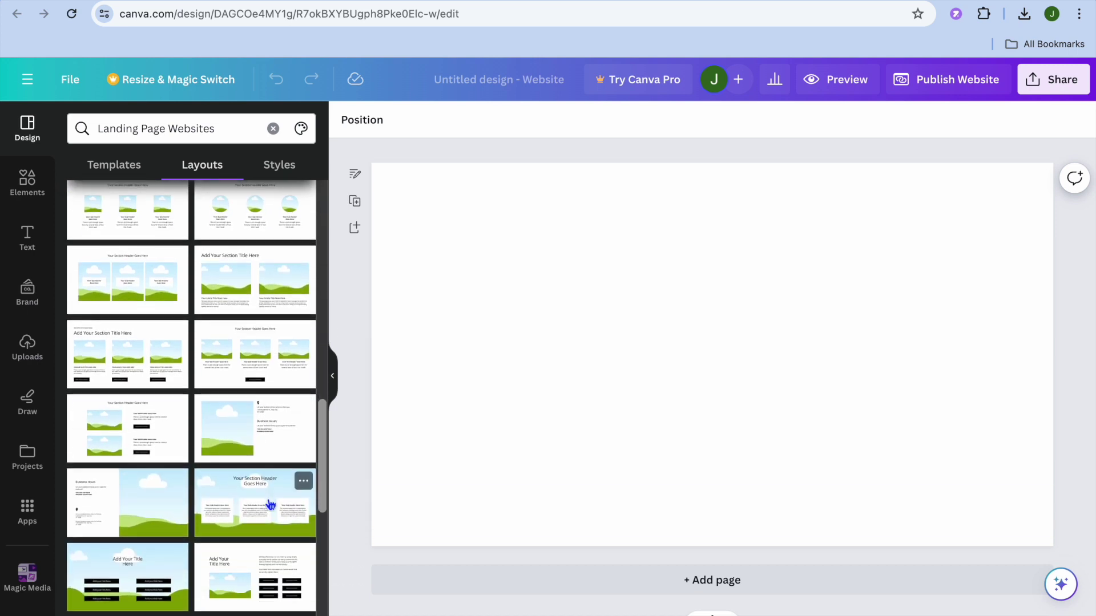
{"action": "scroll", "coordinate": [269, 499], "scroll_direction": "down", "scroll_amount": 8}
{"action": "scroll", "coordinate": [270, 504], "scroll_direction": "down", "scroll_amount": 2}
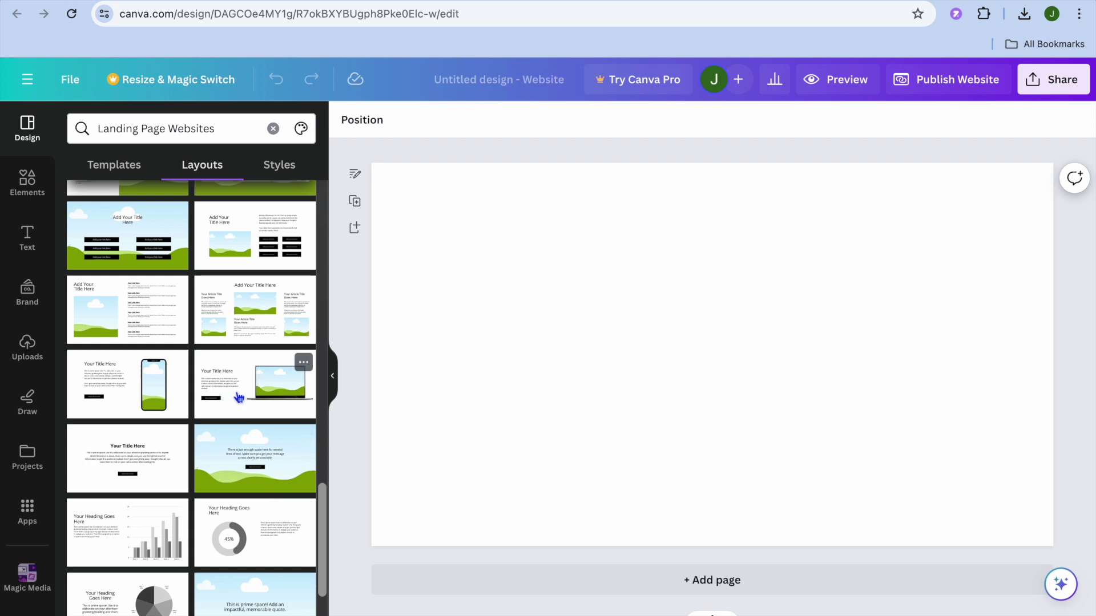
{"action": "left_click", "coordinate": [239, 398]}
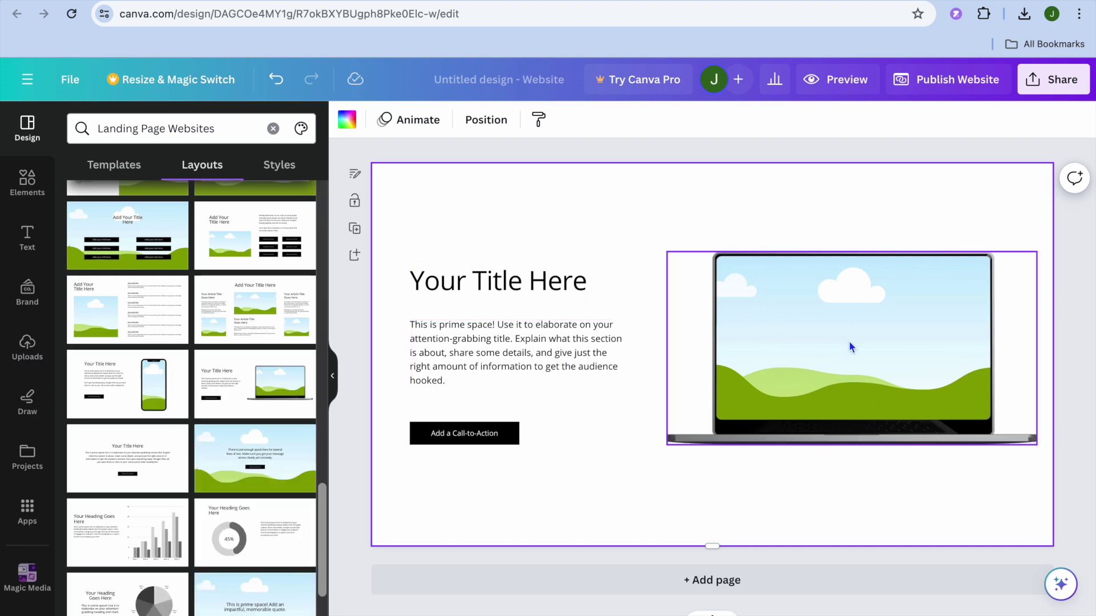
{"action": "left_click", "coordinate": [567, 284]}
Replace the 'Your Title Here' placeholder with 'APPLE MAC' in capitals
{"action": "left_click", "coordinate": [598, 281]}
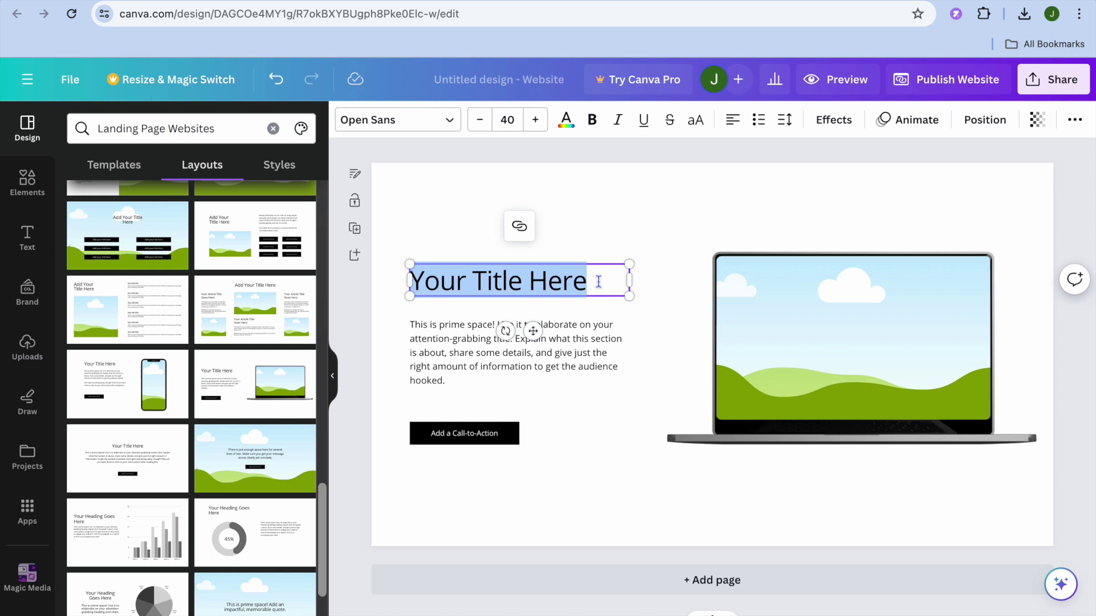
{"action": "key", "text": "Caps_Lock"}
{"action": "type", "text": "A"}
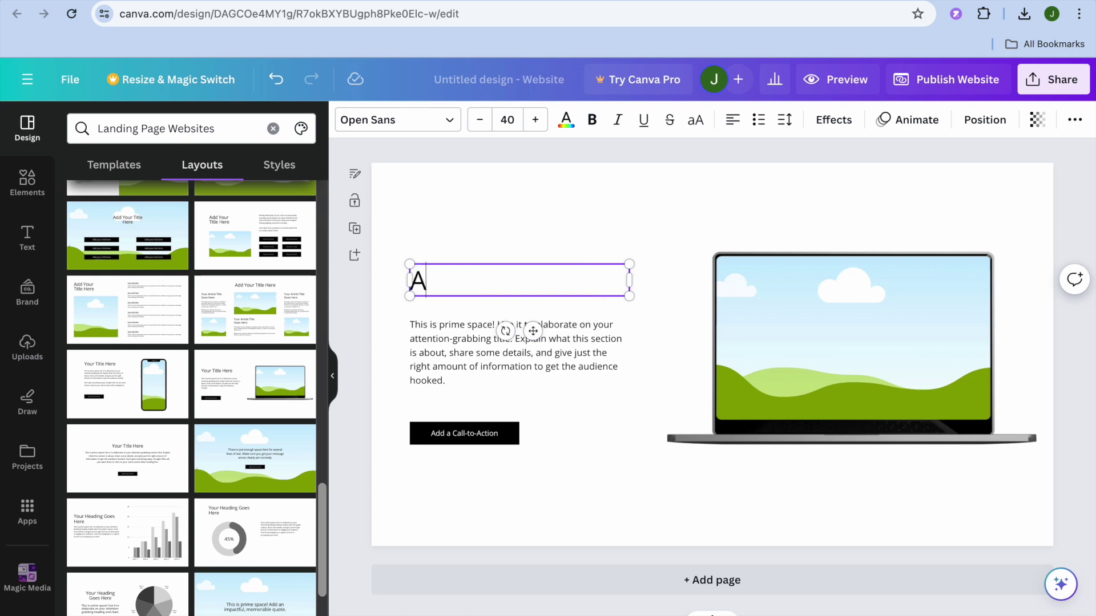
{"action": "type", "text": "PPLE "}
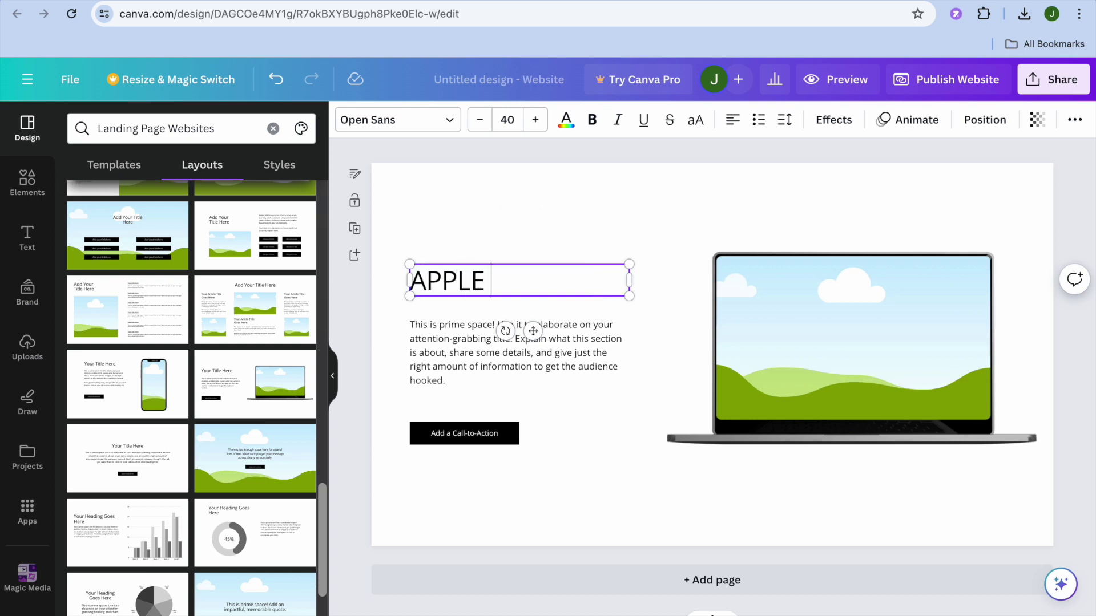
{"action": "type", "text": "MAC"}
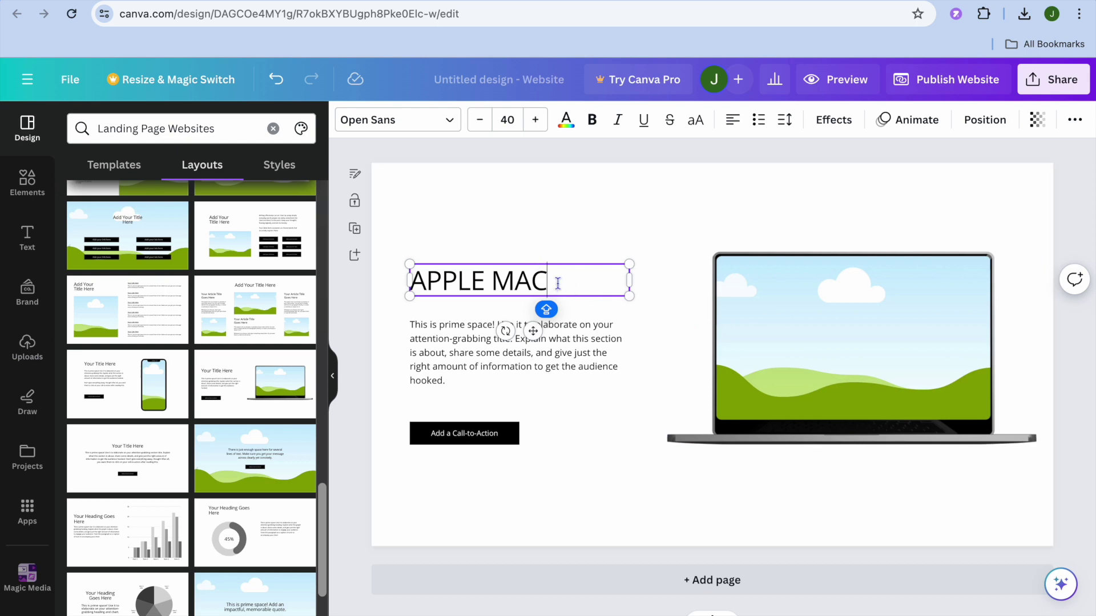
{"action": "left_click_drag", "start_coordinate": [553, 281], "coordinate": [399, 281]}
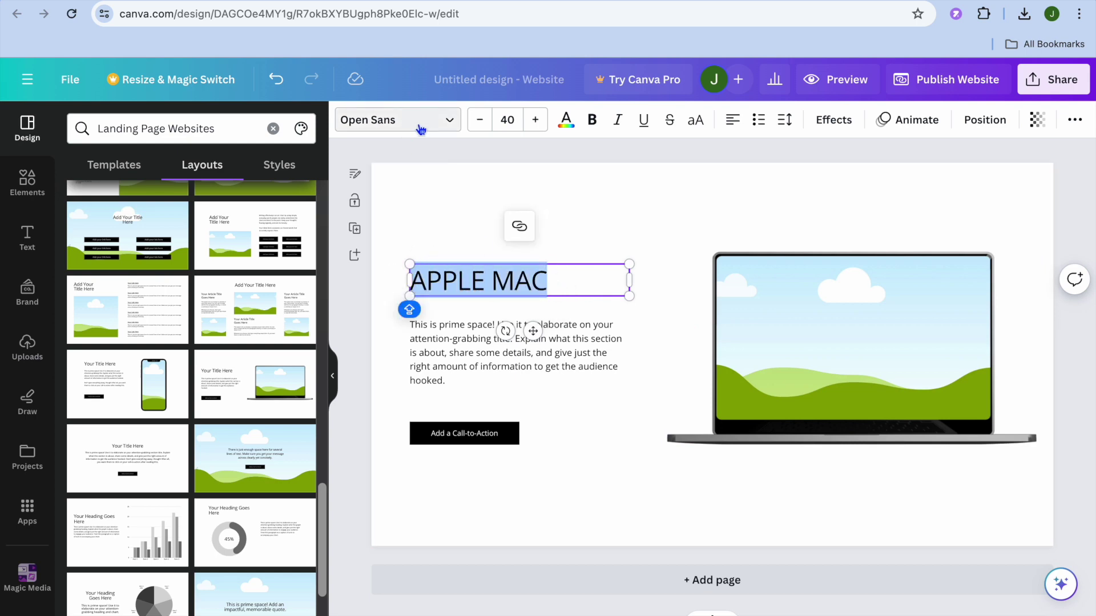
{"action": "left_click", "coordinate": [447, 122]}
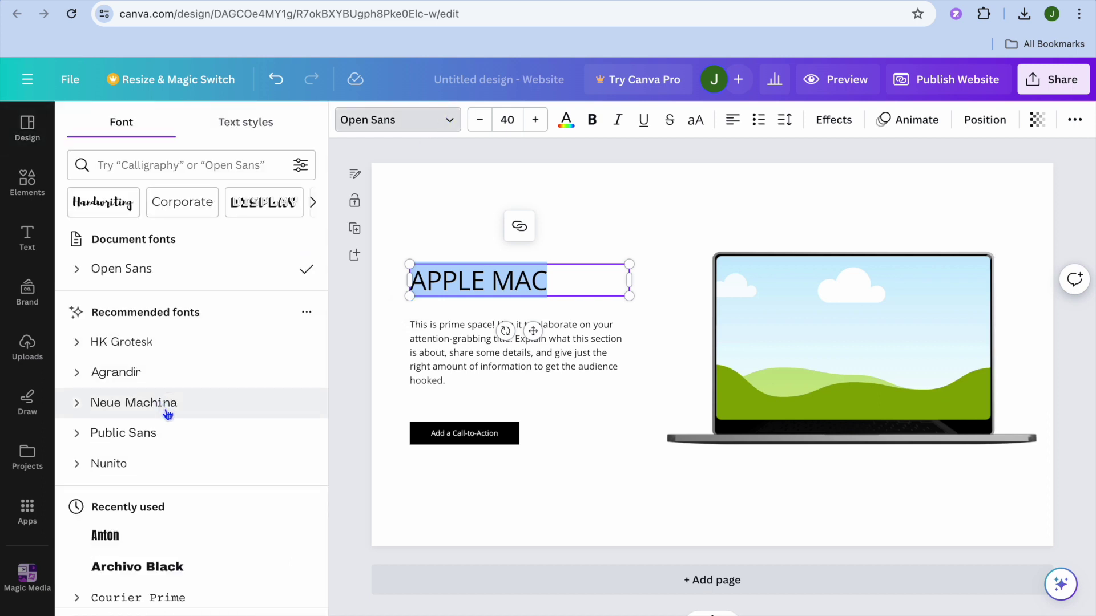
Set the APPLE MAC heading to the Anton font at size 56
{"action": "scroll", "coordinate": [166, 415], "scroll_direction": "down", "scroll_amount": 3}
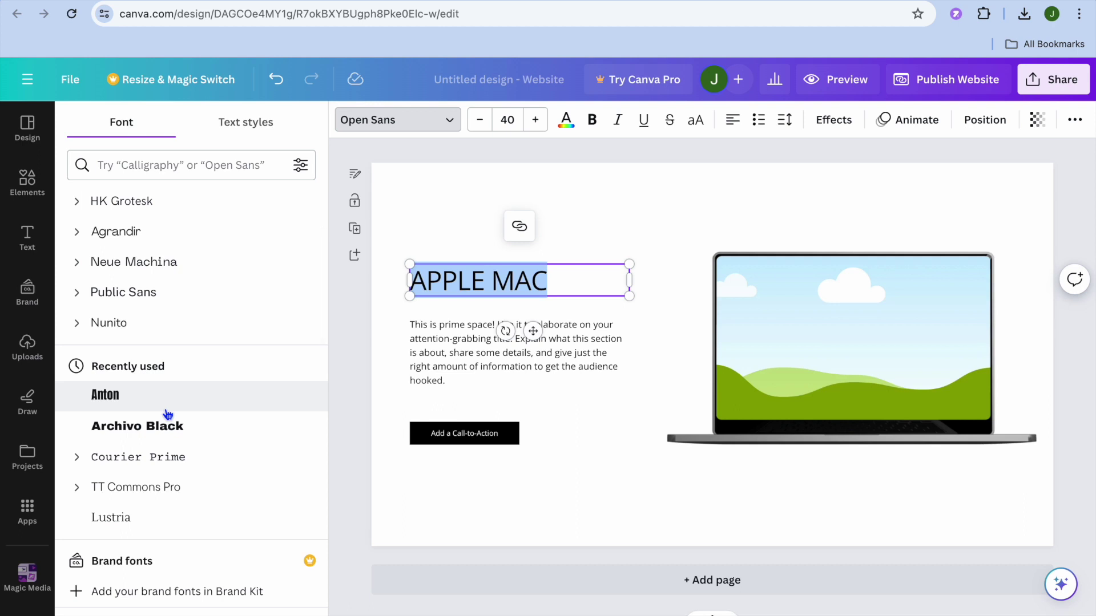
{"action": "left_click", "coordinate": [144, 408]}
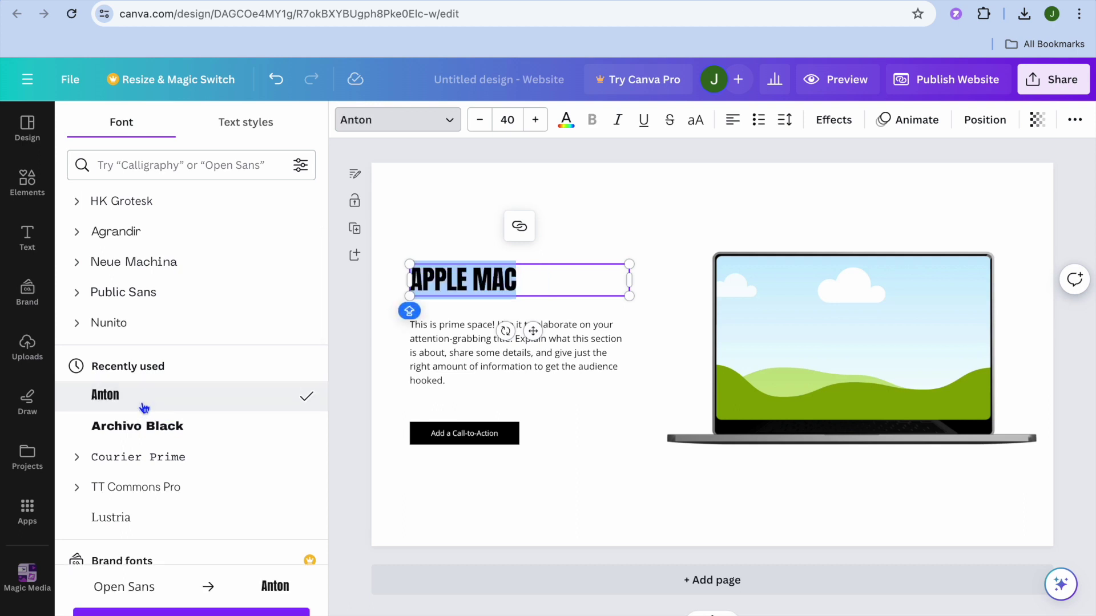
{"action": "left_click", "coordinate": [507, 120]}
{"action": "scroll", "coordinate": [548, 365], "scroll_direction": "down", "scroll_amount": 5}
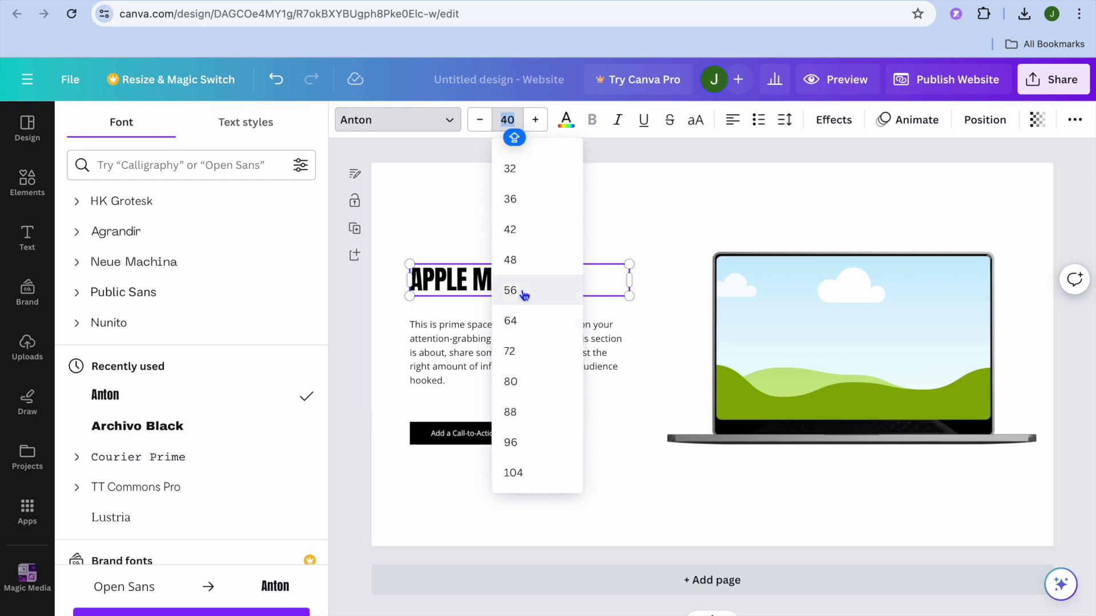
{"action": "left_click", "coordinate": [523, 292]}
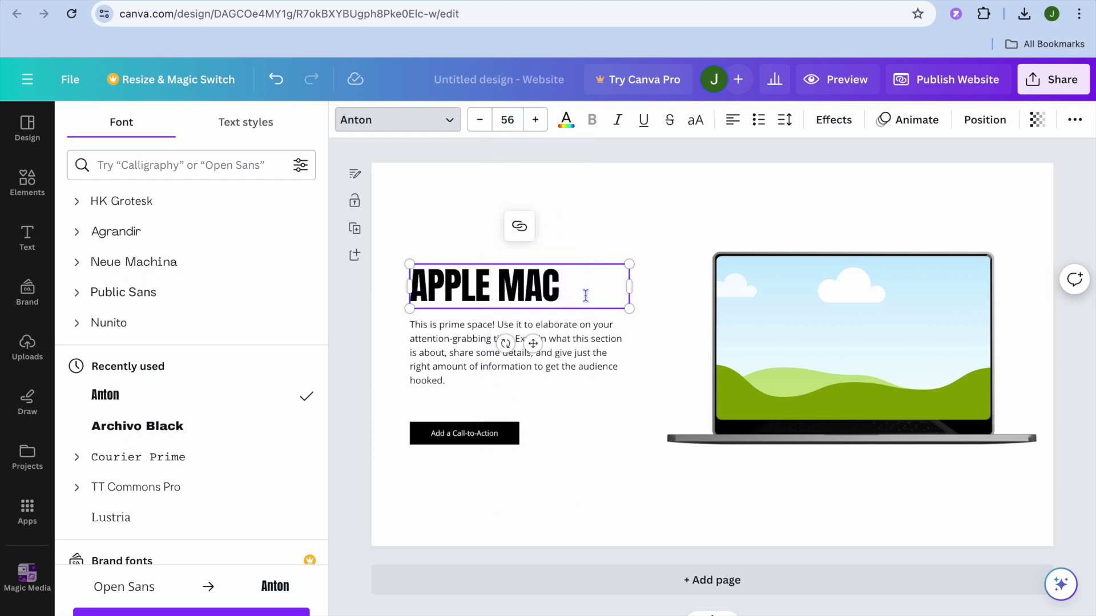
{"action": "left_click", "coordinate": [461, 363]}
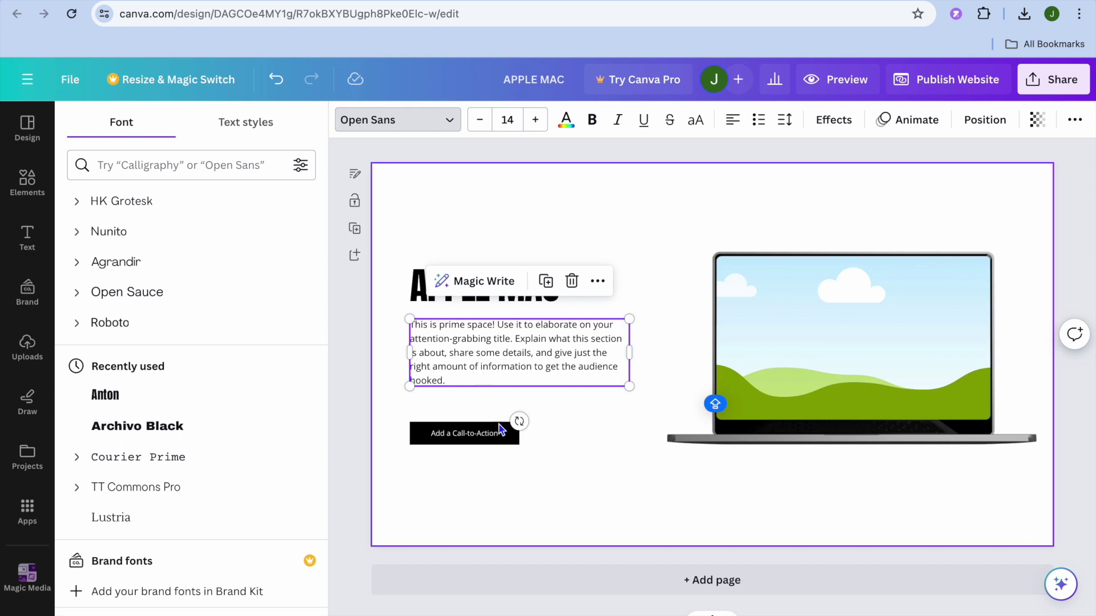
Replace the 'Add a Call-to-Action' button label with 'BUY NOW'
{"action": "left_click", "coordinate": [463, 437]}
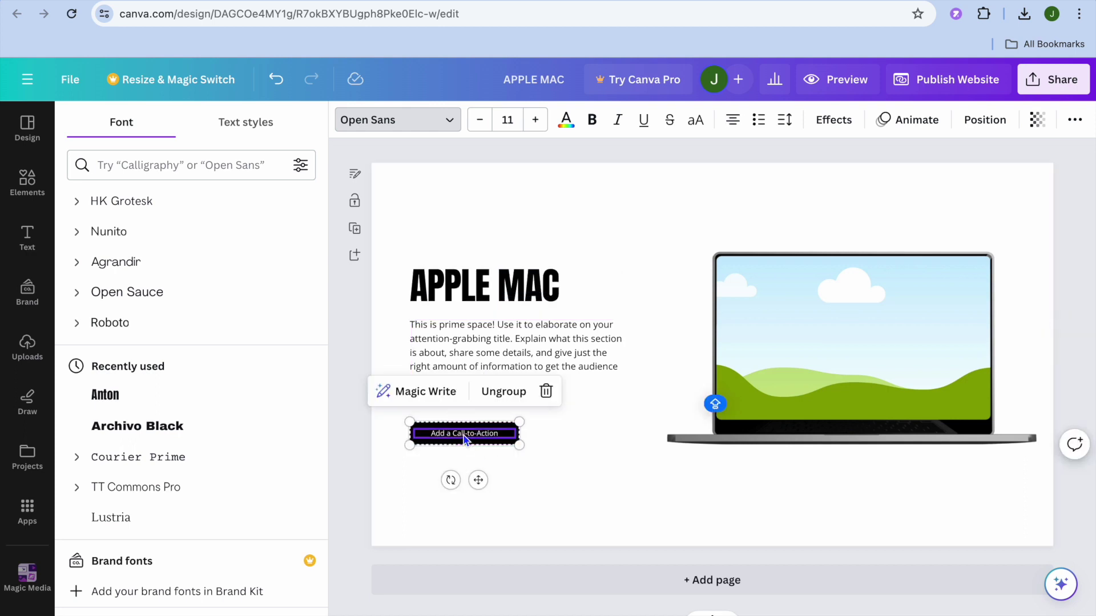
{"action": "left_click", "coordinate": [465, 437]}
{"action": "left_click", "coordinate": [503, 434]}
{"action": "left_click_drag", "start_coordinate": [503, 434], "coordinate": [410, 434]}
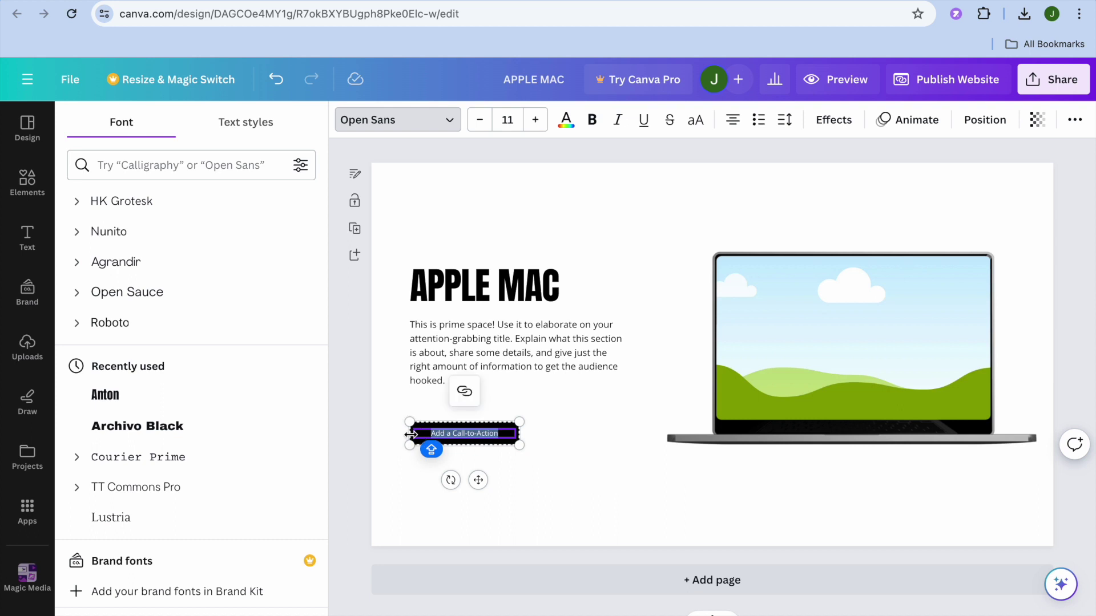
{"action": "type", "text": "BUY NOW"}
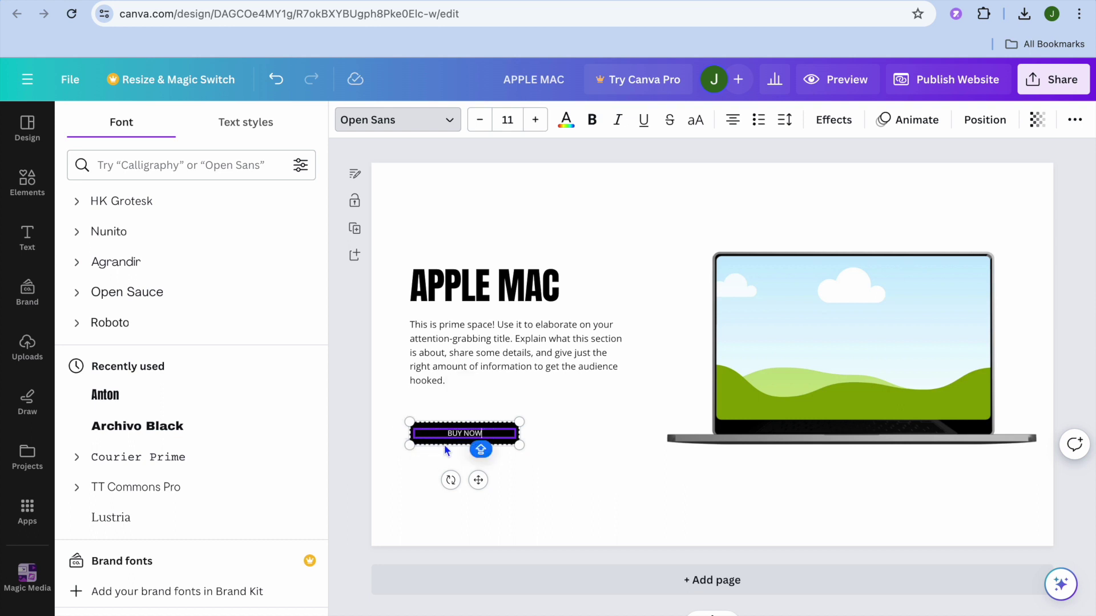
{"action": "left_click", "coordinate": [429, 448]}
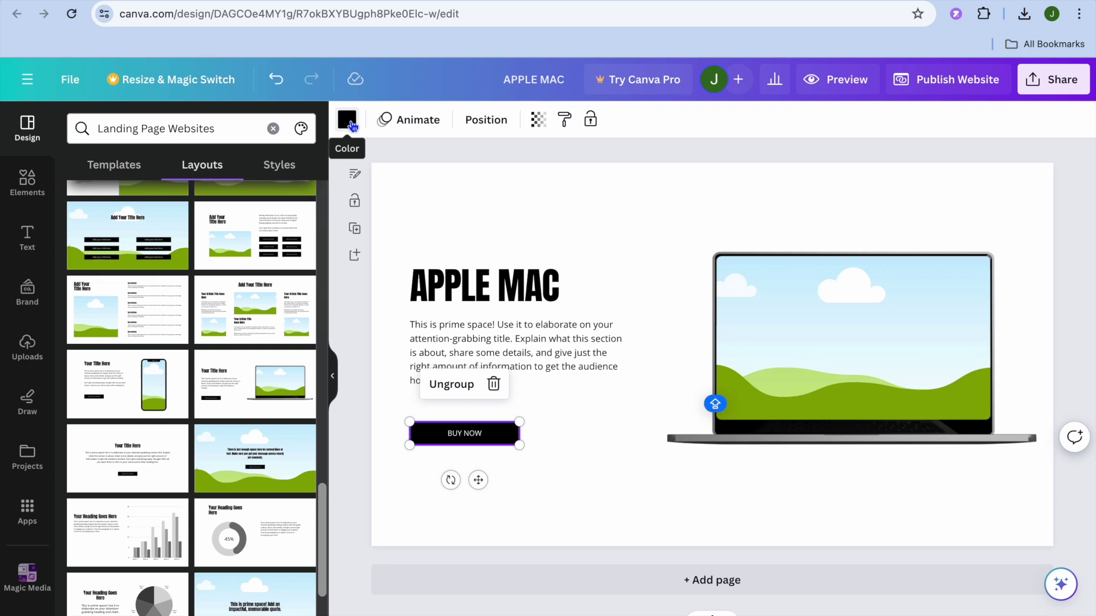
Fill the BUY NOW button with yellow #ffde59
{"action": "left_click", "coordinate": [348, 121]}
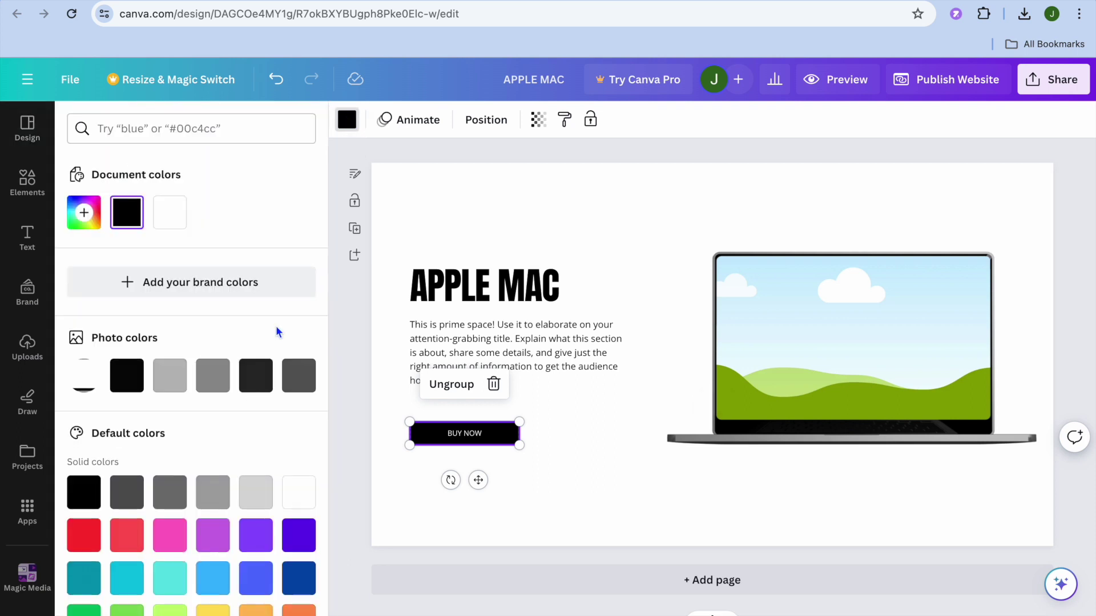
{"action": "scroll", "coordinate": [277, 328], "scroll_direction": "down", "scroll_amount": 4}
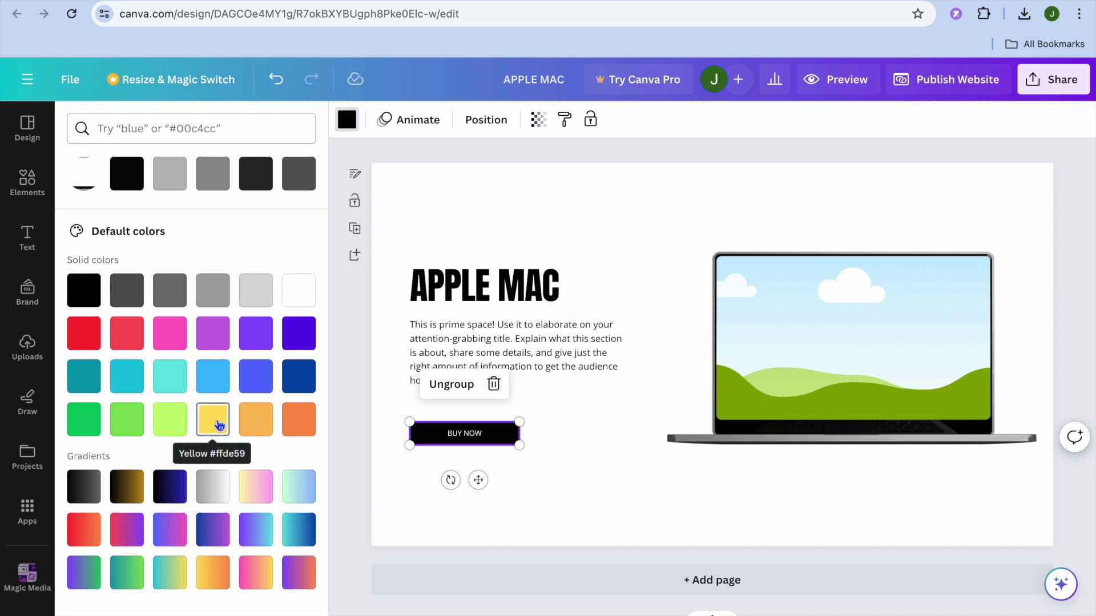
{"action": "left_click", "coordinate": [219, 425]}
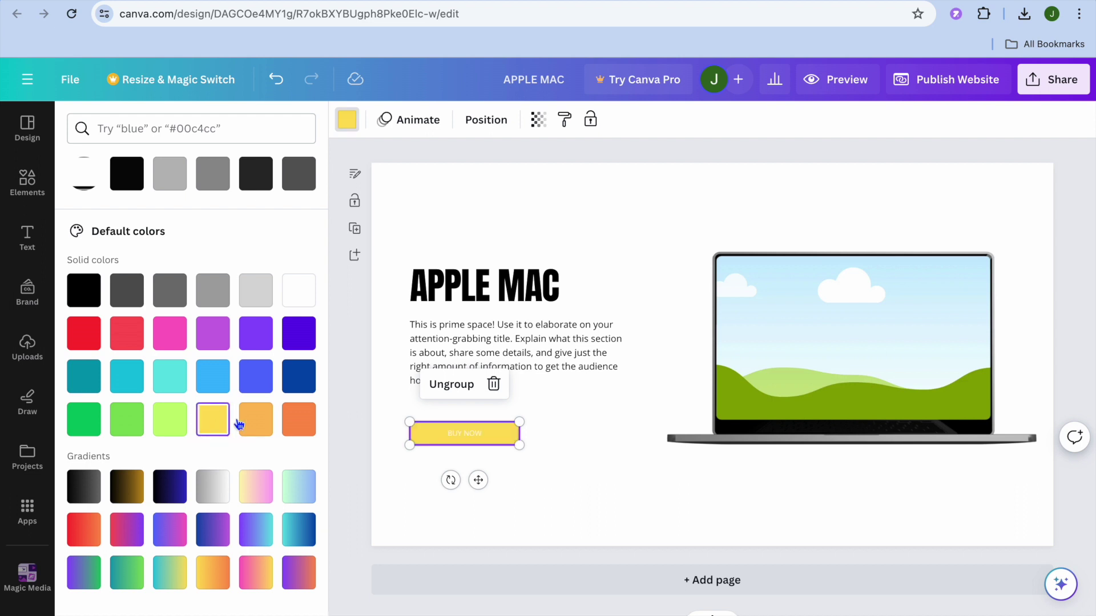
Make the BUY NOW label black, size 14 and bold
{"action": "left_click", "coordinate": [456, 431]}
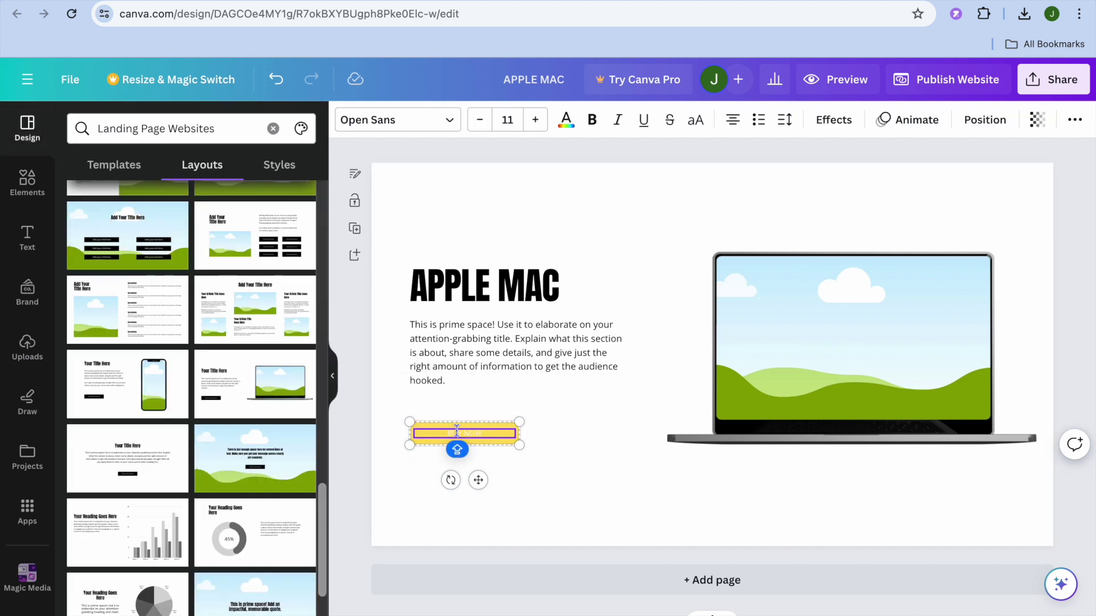
{"action": "double_click", "coordinate": [446, 433]}
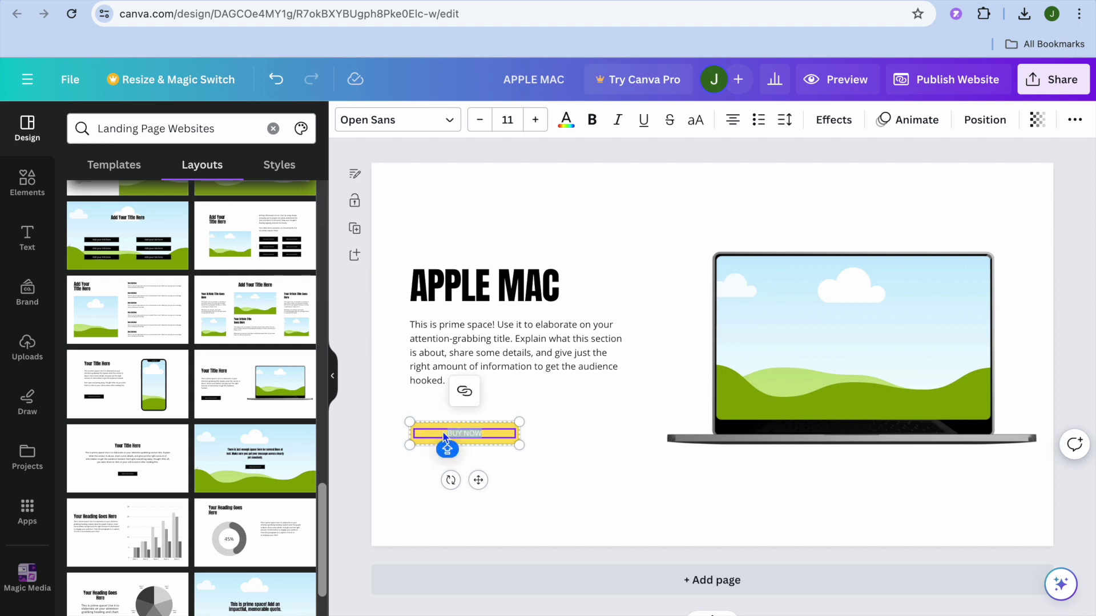
{"action": "left_click", "coordinate": [566, 122]}
{"action": "left_click", "coordinate": [126, 212]}
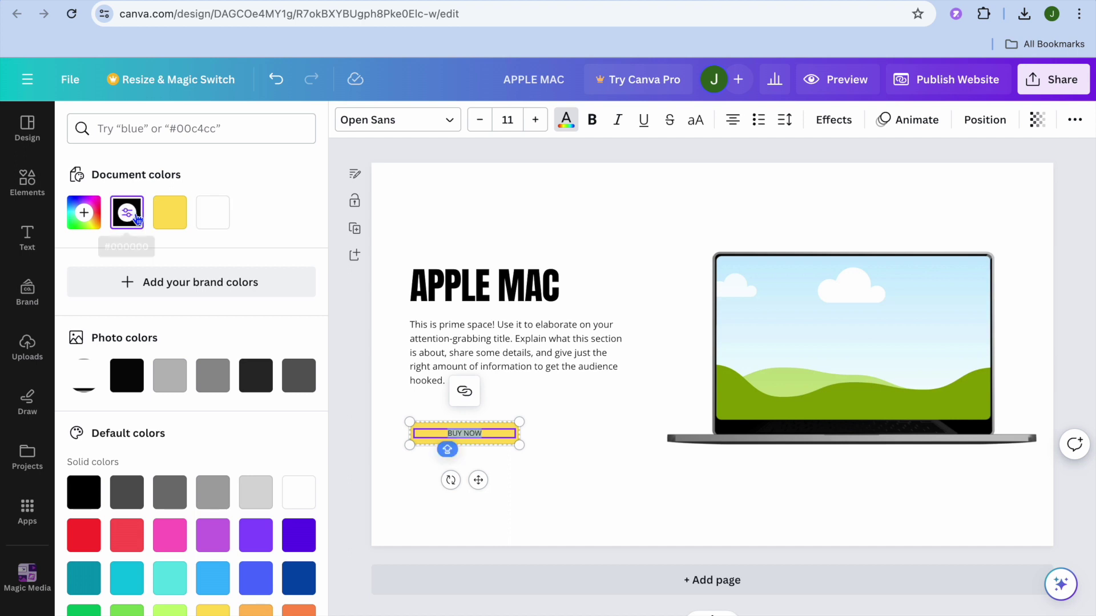
{"action": "left_click", "coordinate": [508, 119]}
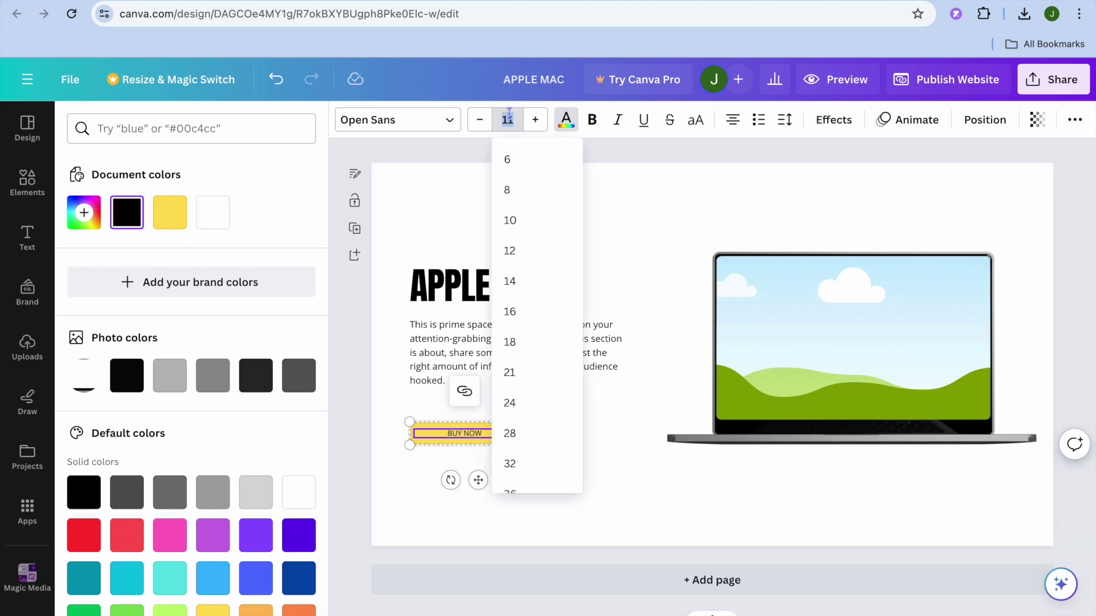
{"action": "left_click", "coordinate": [526, 283]}
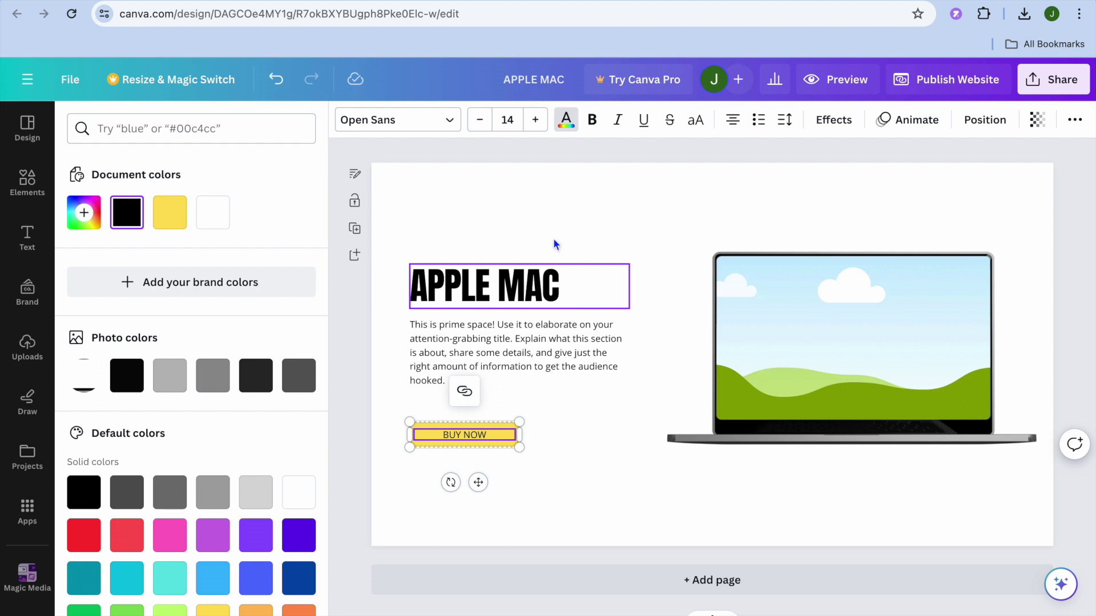
{"action": "left_click", "coordinate": [590, 121]}
{"action": "left_click", "coordinate": [545, 446]}
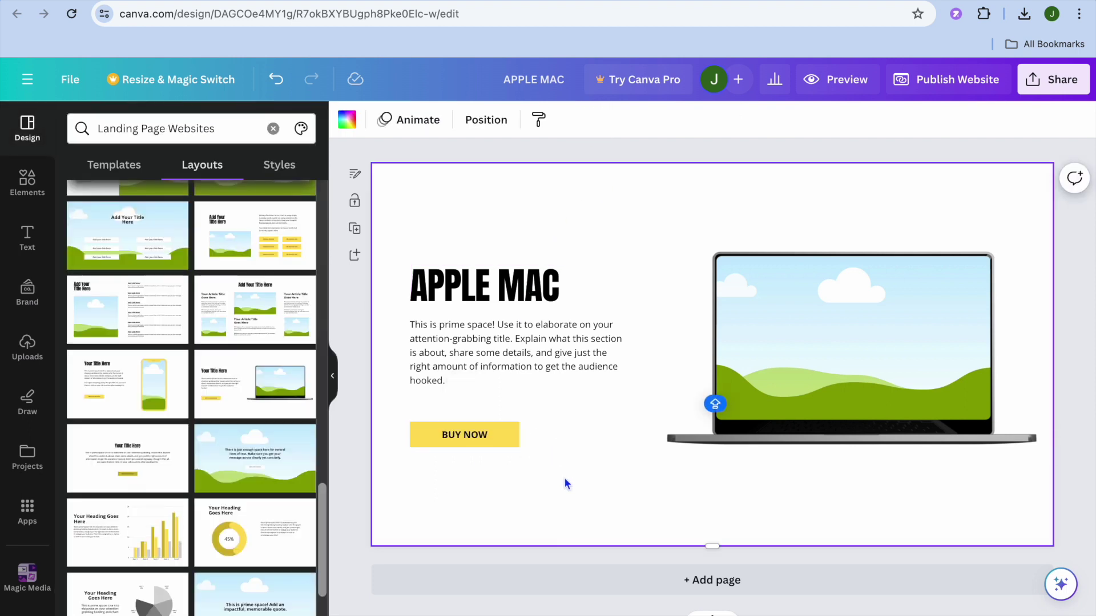
{"action": "left_click", "coordinate": [495, 435]}
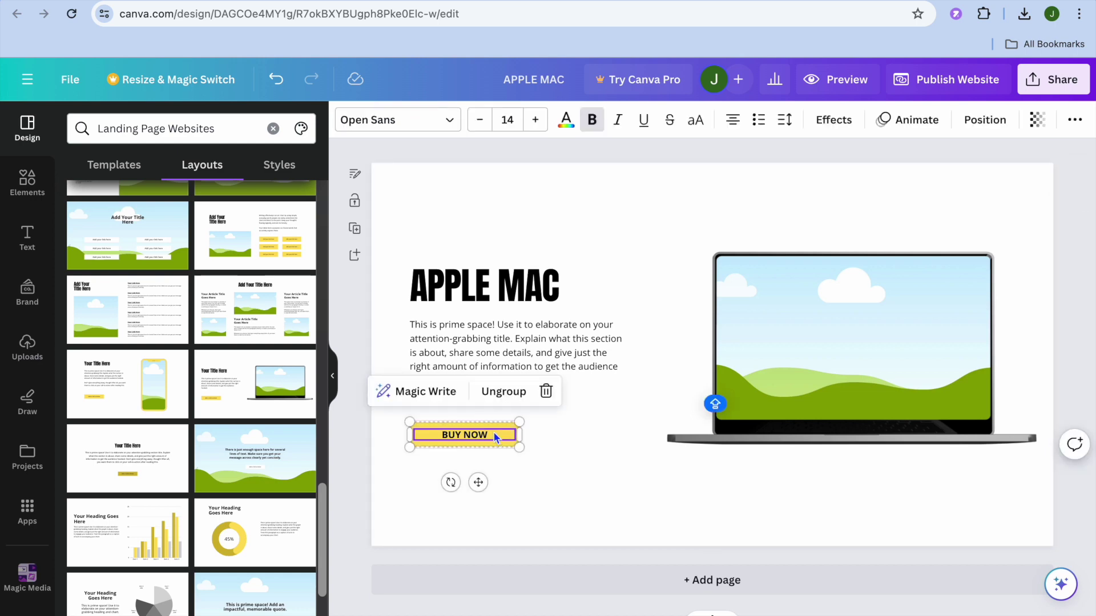
{"action": "left_click", "coordinate": [493, 431]}
{"action": "left_click_drag", "start_coordinate": [493, 431], "coordinate": [430, 432]}
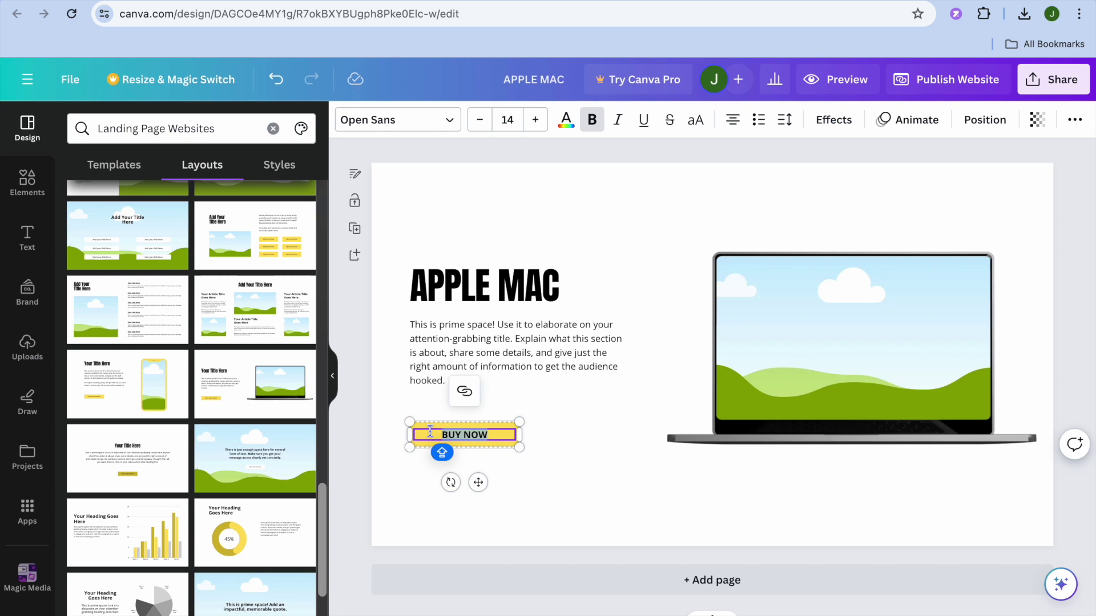
{"action": "left_click", "coordinate": [467, 394]}
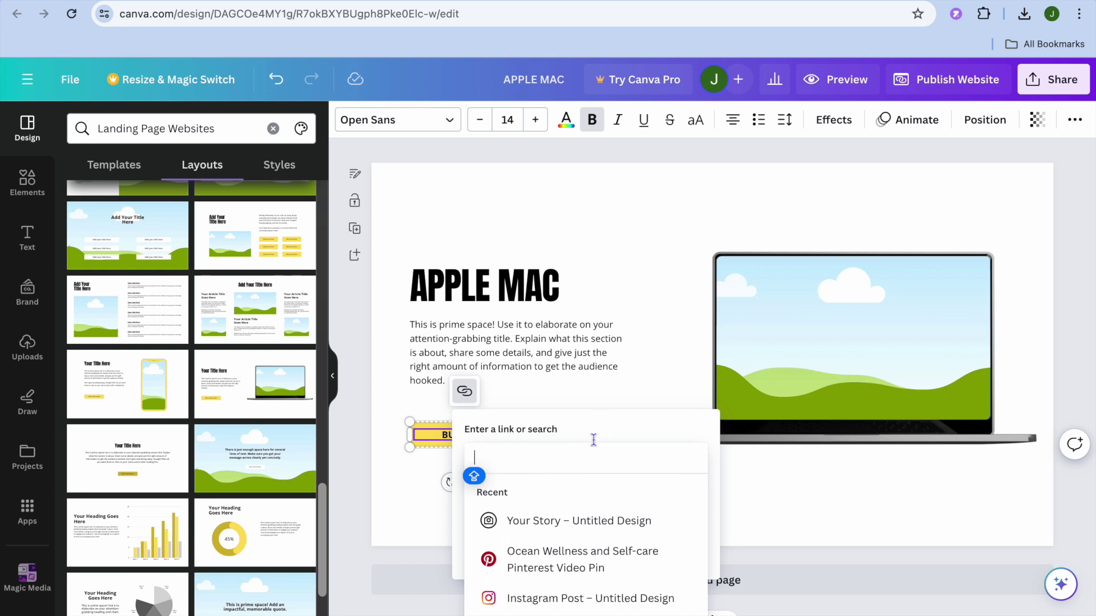
{"action": "left_click", "coordinate": [608, 426]}
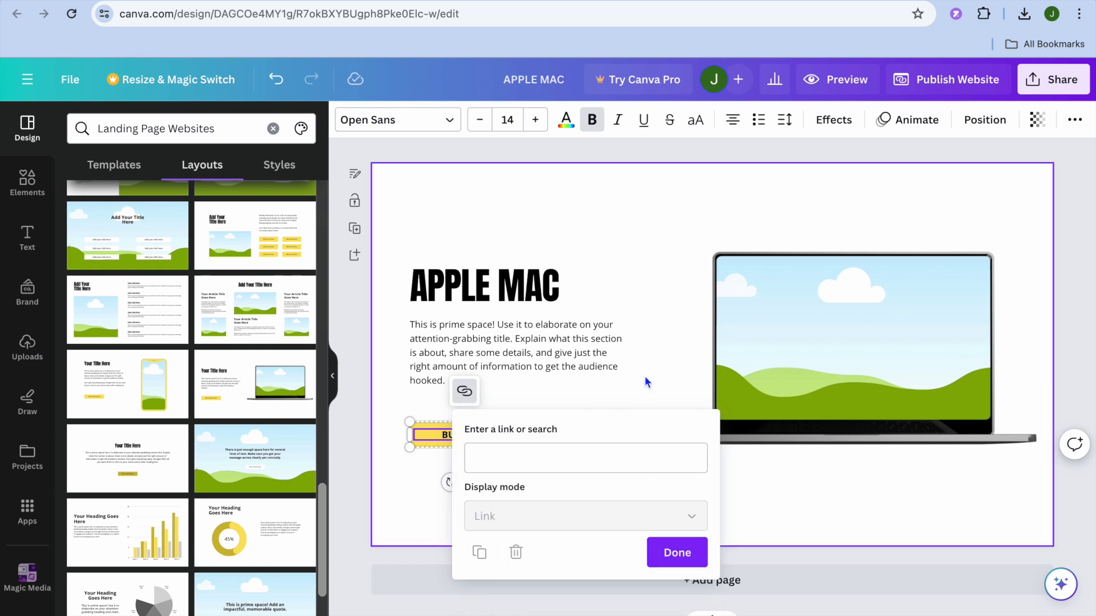
{"action": "left_click", "coordinate": [671, 257]}
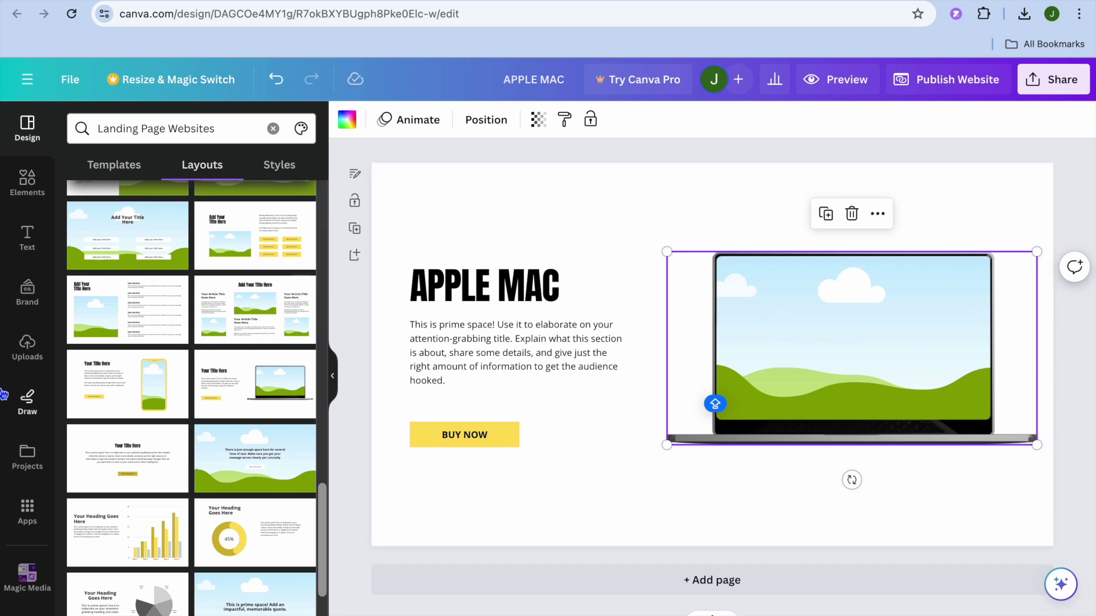
Drag the uploaded dog-and-cat illustration onto the laptop mockup's screen
{"action": "left_click", "coordinate": [26, 359]}
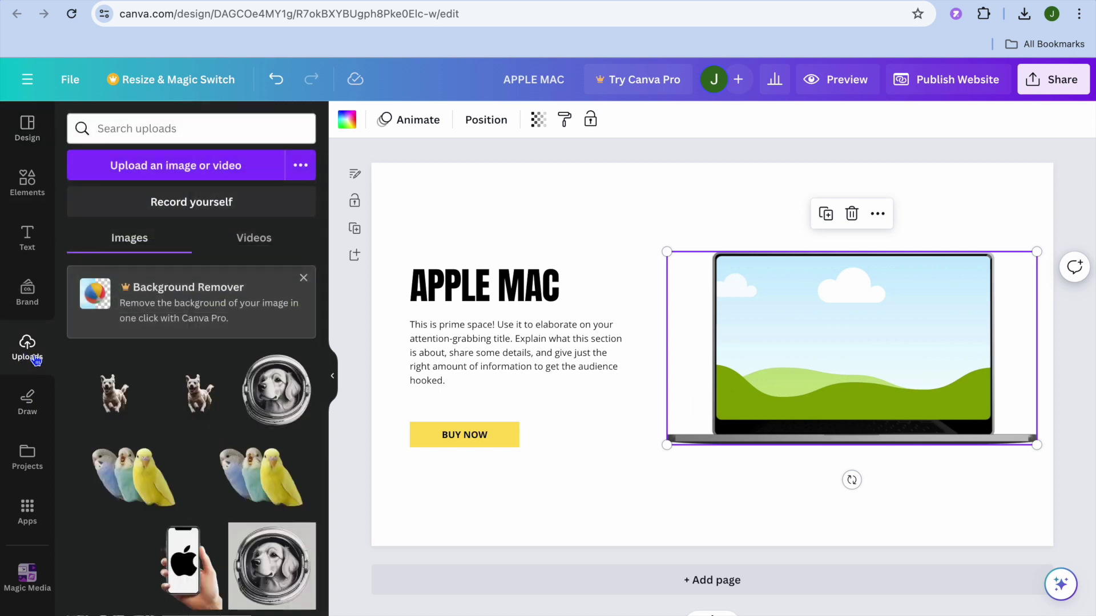
{"action": "scroll", "coordinate": [173, 453], "scroll_direction": "down", "scroll_amount": 10}
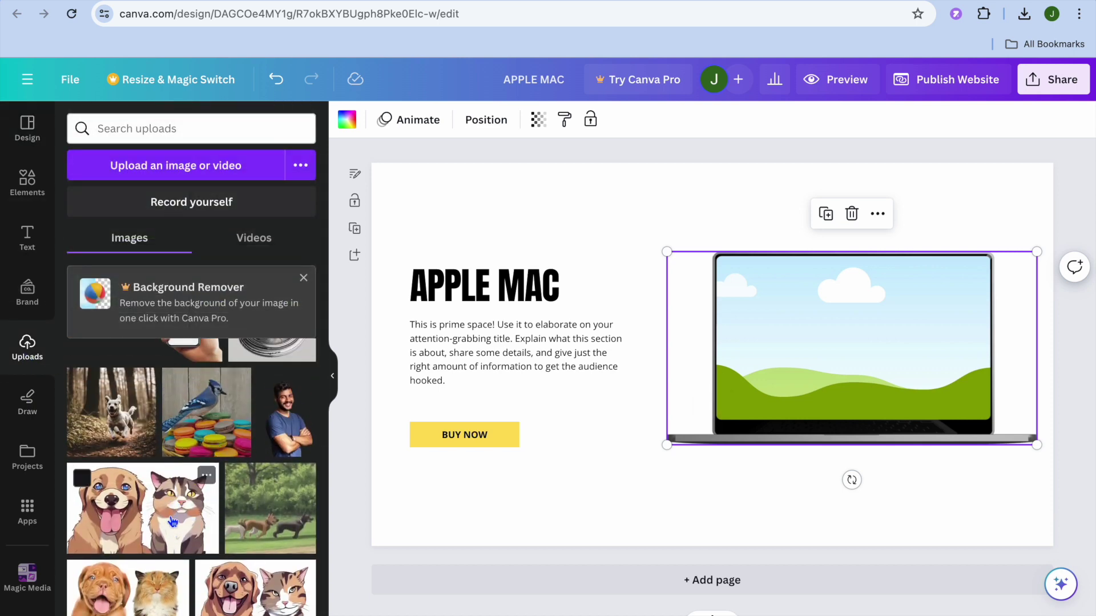
{"action": "left_click_drag", "start_coordinate": [165, 519], "coordinate": [770, 394]}
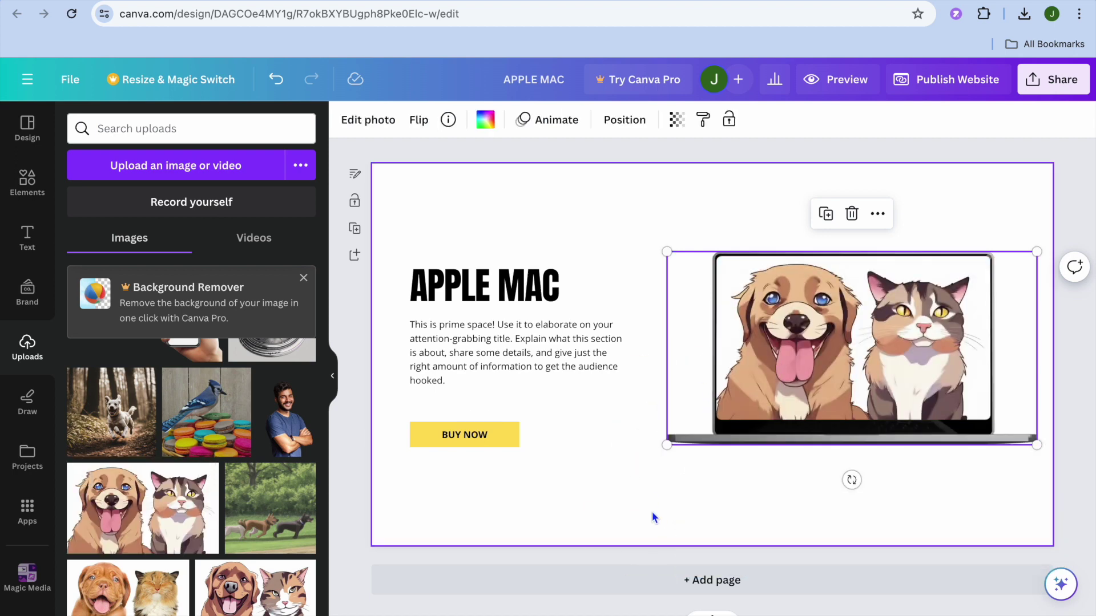
{"action": "left_click", "coordinate": [456, 188]}
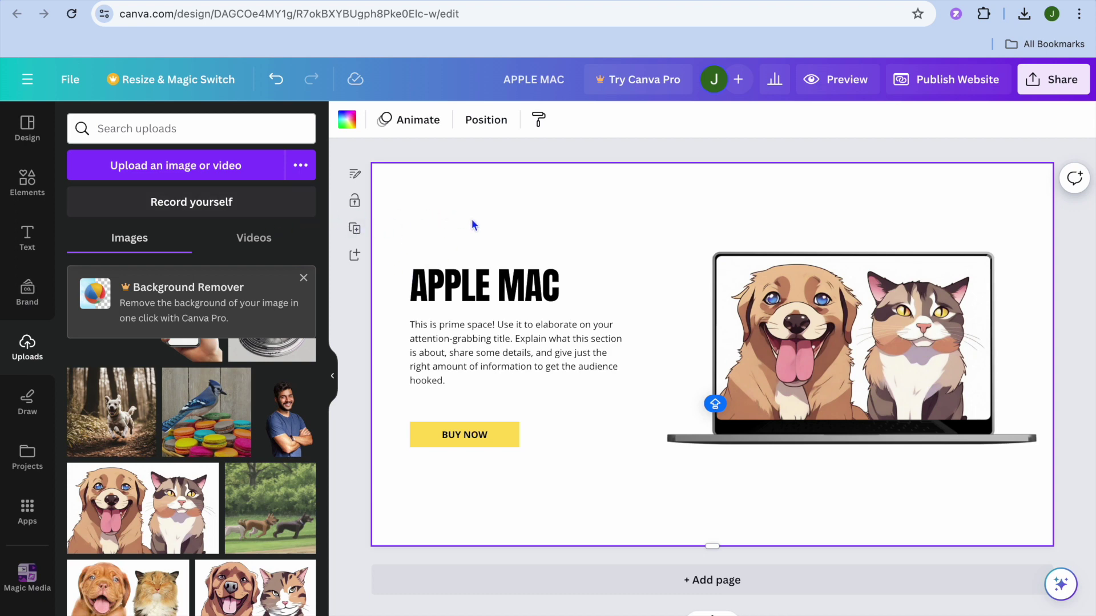
Search Elements for 'PETS' videos and drag the beach man-and-dog clip in as the page background
{"action": "left_click", "coordinate": [27, 191]}
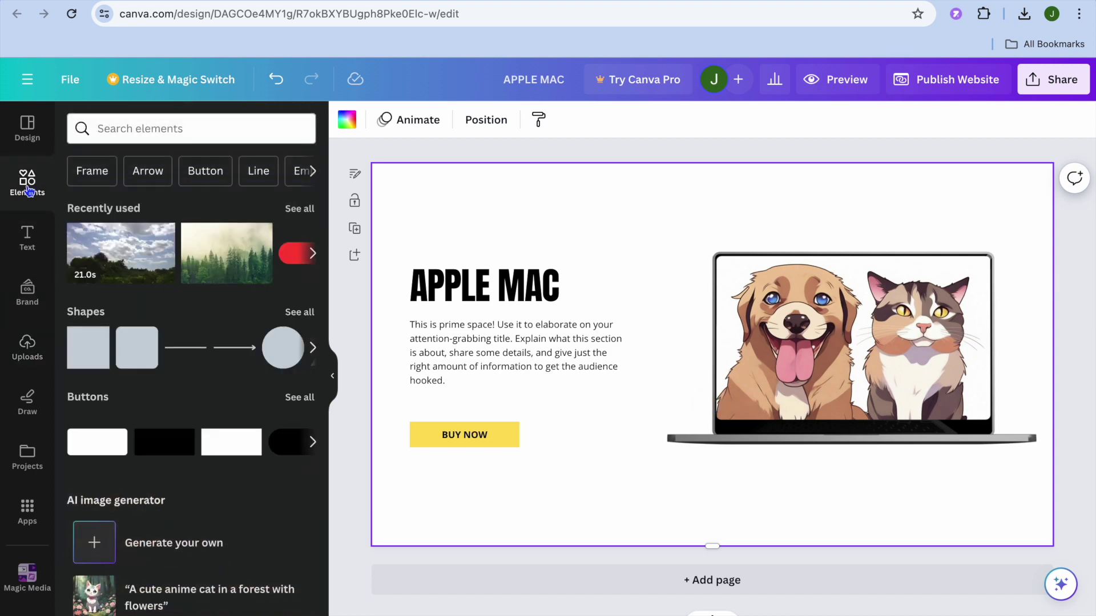
{"action": "left_click", "coordinate": [142, 126]}
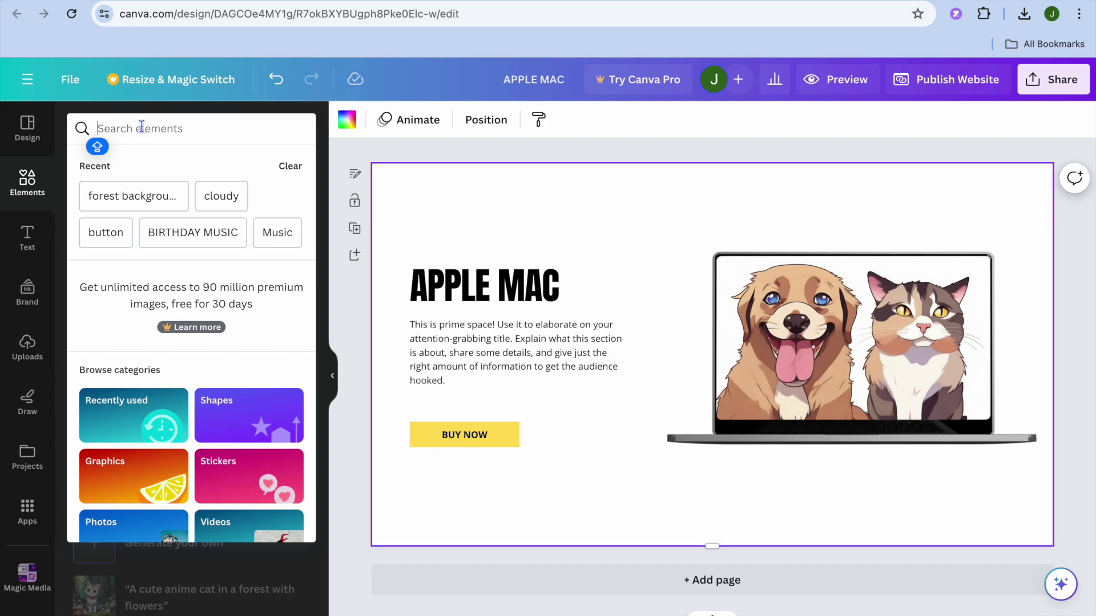
{"action": "type", "text": "PETS"}
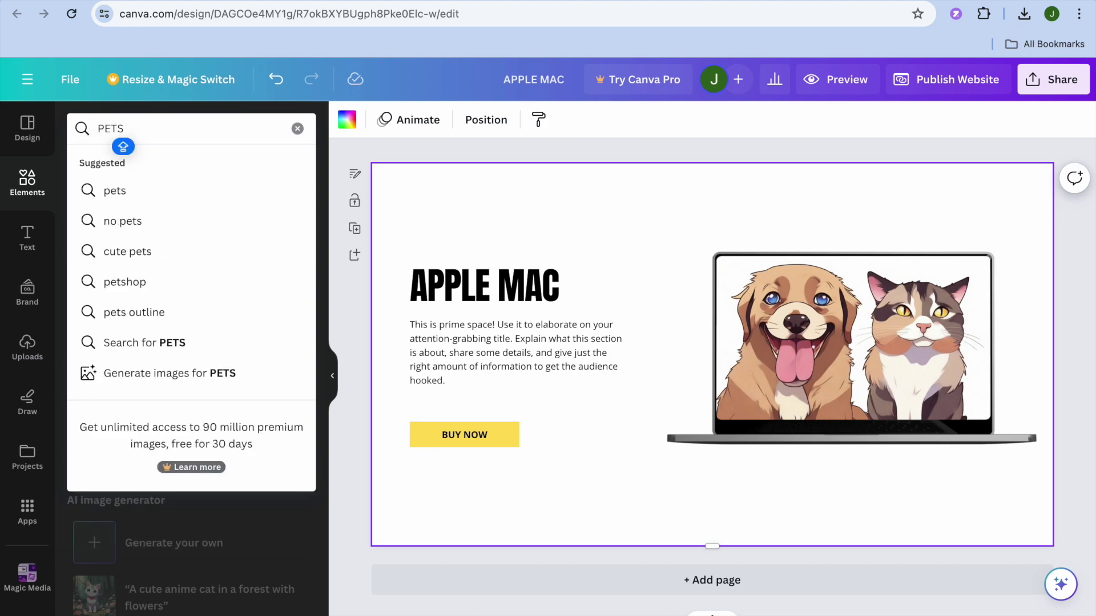
{"action": "key", "text": "Return"}
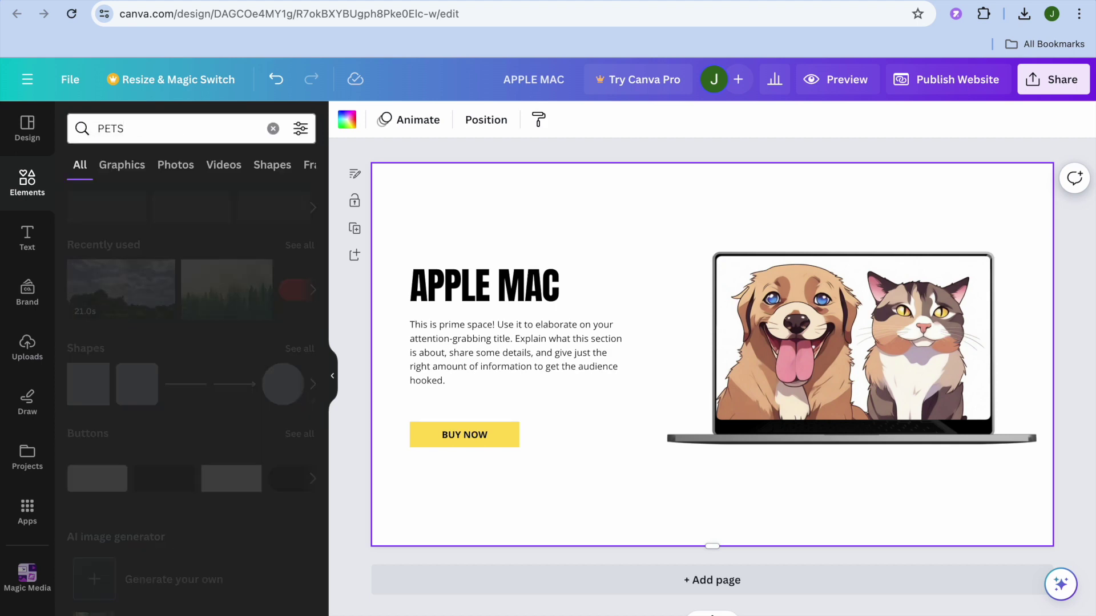
{"action": "left_click", "coordinate": [224, 166]}
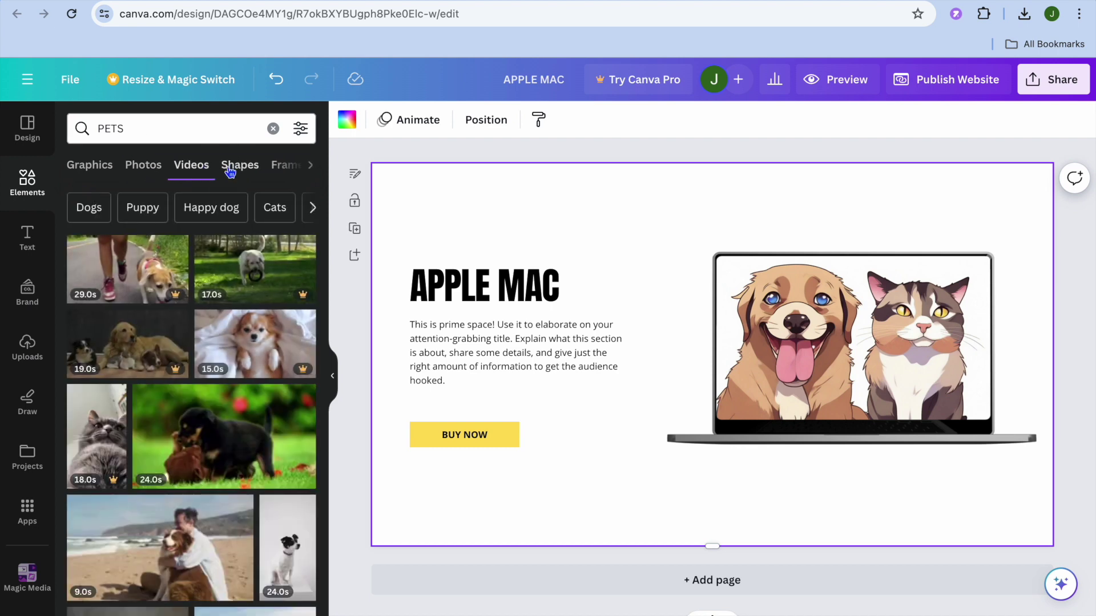
{"action": "scroll", "coordinate": [190, 358], "scroll_direction": "down", "scroll_amount": 3}
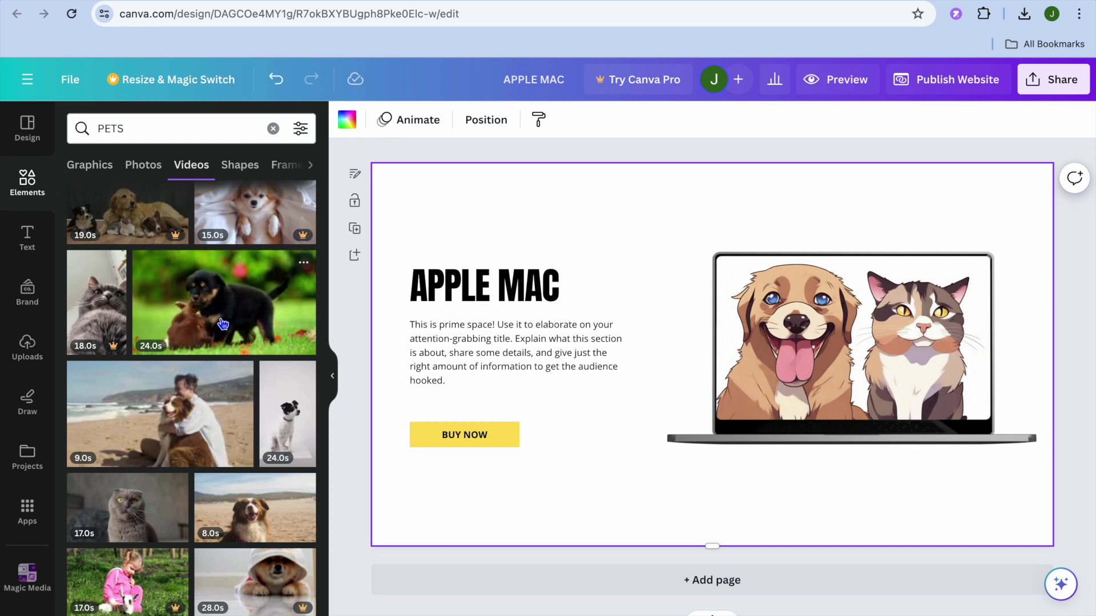
{"action": "mouse_move", "coordinate": [200, 421]}
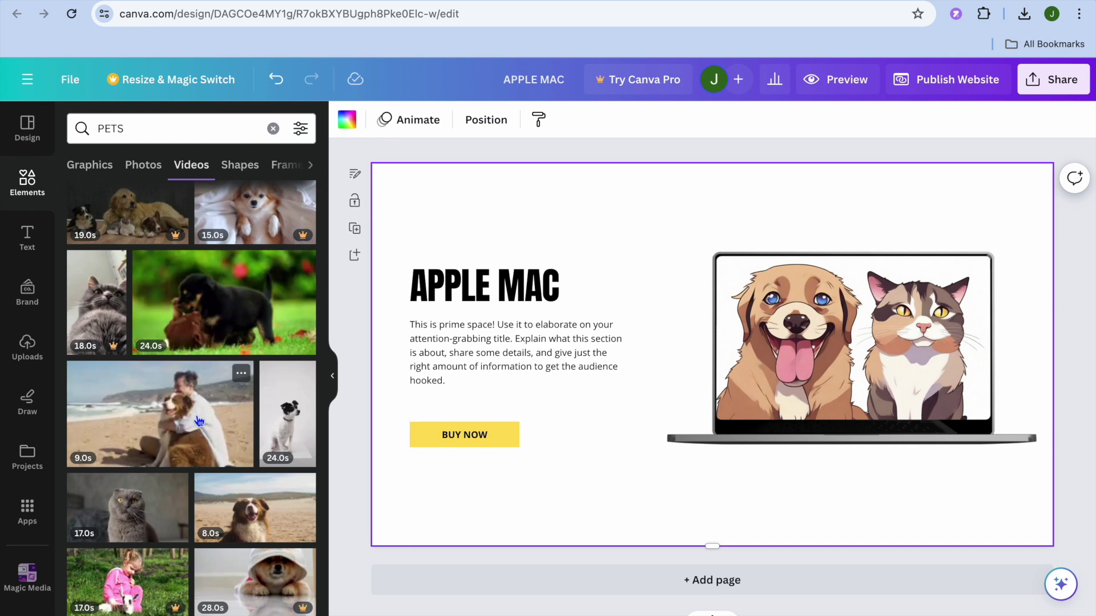
{"action": "left_click", "coordinate": [174, 439]}
{"action": "left_click_drag", "start_coordinate": [175, 439], "coordinate": [386, 231]}
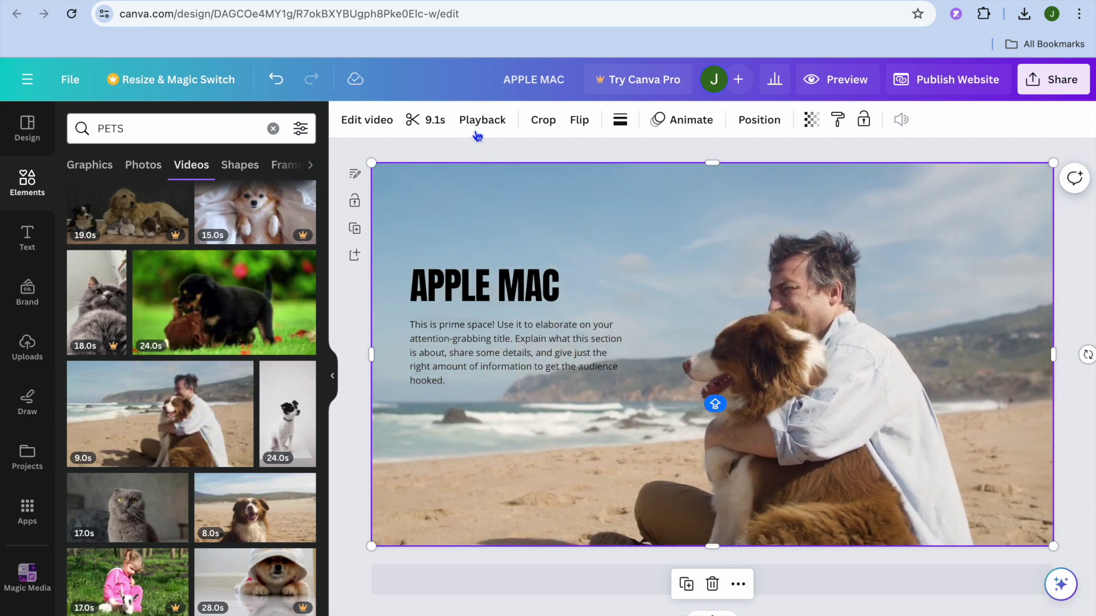
Turn on automatic playback for the background video and test-play it
{"action": "left_click", "coordinate": [494, 121]}
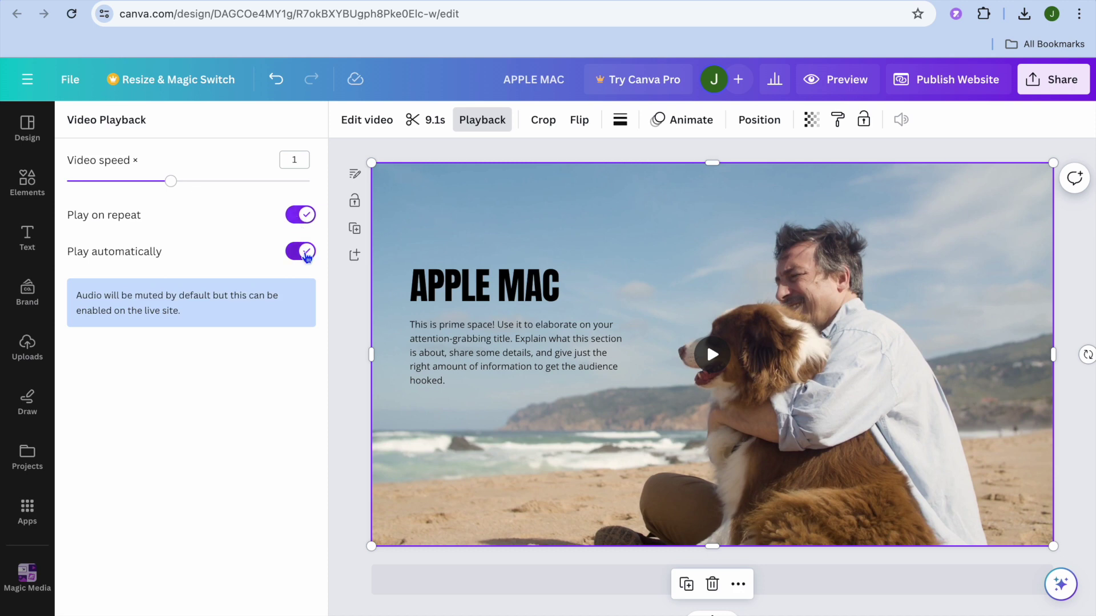
{"action": "left_click", "coordinate": [302, 252]}
{"action": "left_click", "coordinate": [303, 253]}
{"action": "left_click", "coordinate": [708, 356]}
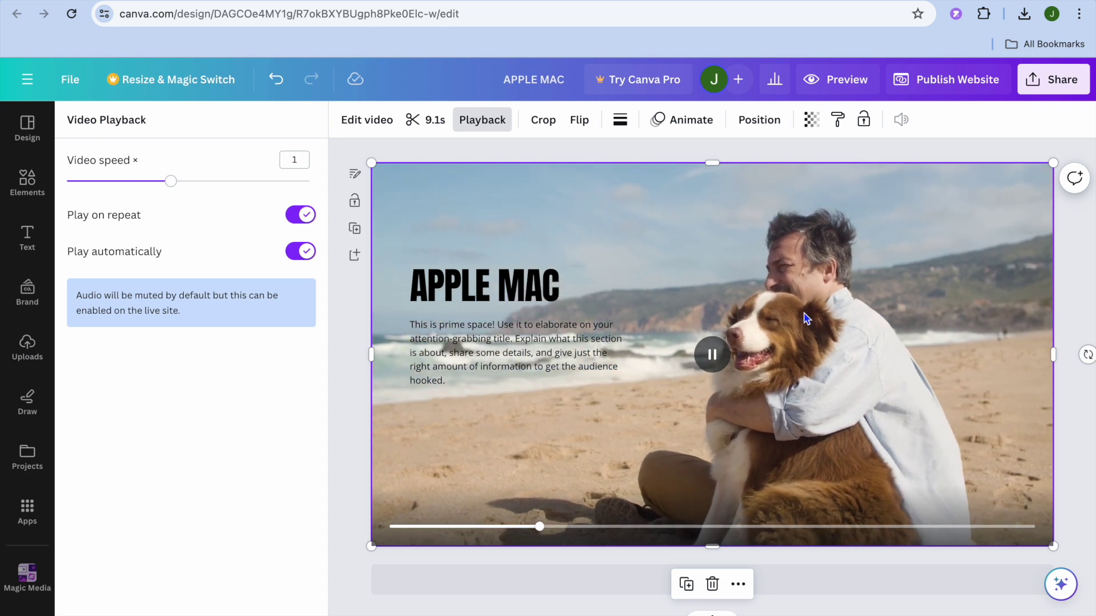
{"action": "left_click", "coordinate": [580, 351]}
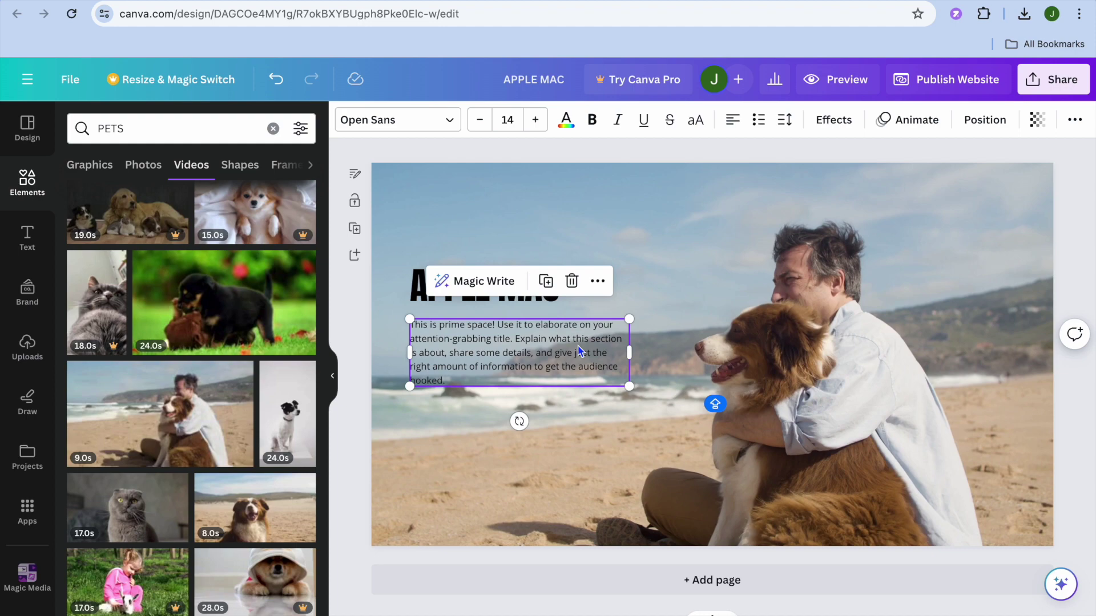
{"action": "left_click", "coordinate": [703, 224]}
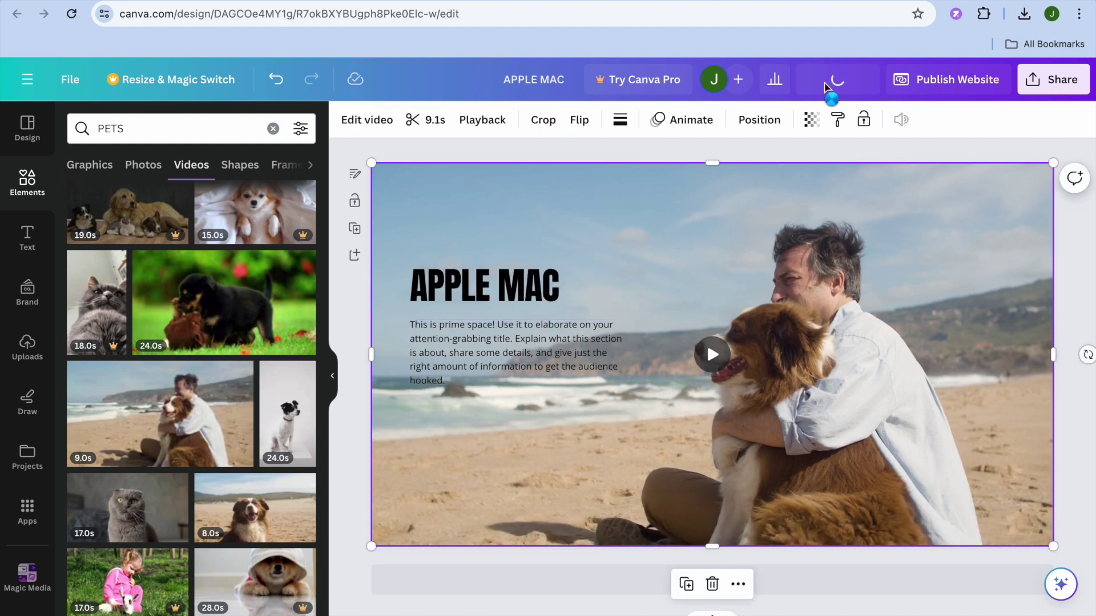
{"action": "left_click", "coordinate": [828, 89]}
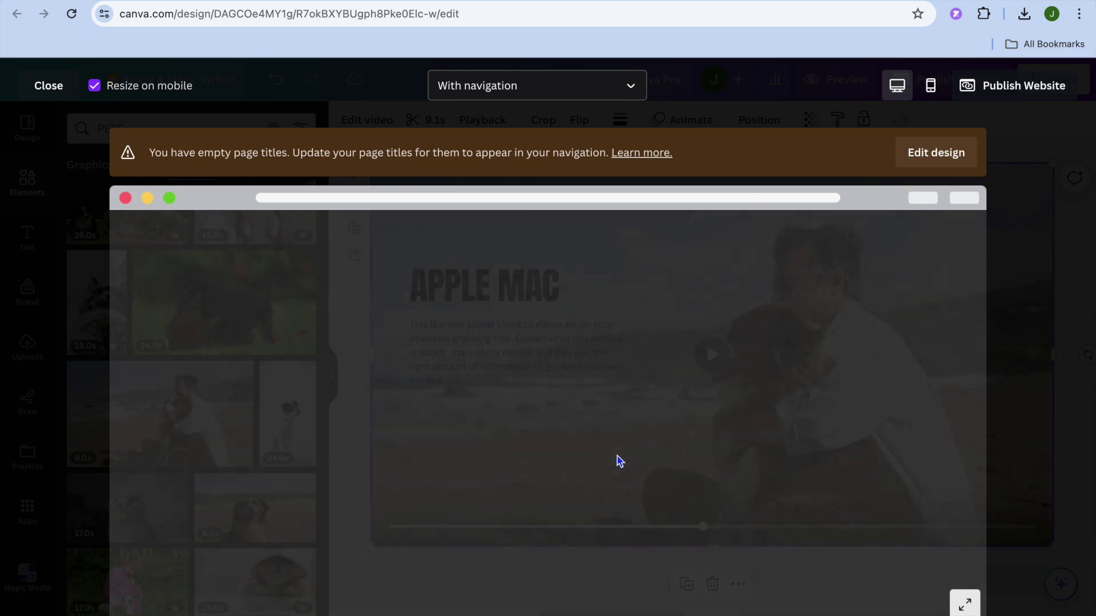
{"action": "scroll", "coordinate": [617, 457], "scroll_direction": "down", "scroll_amount": 2}
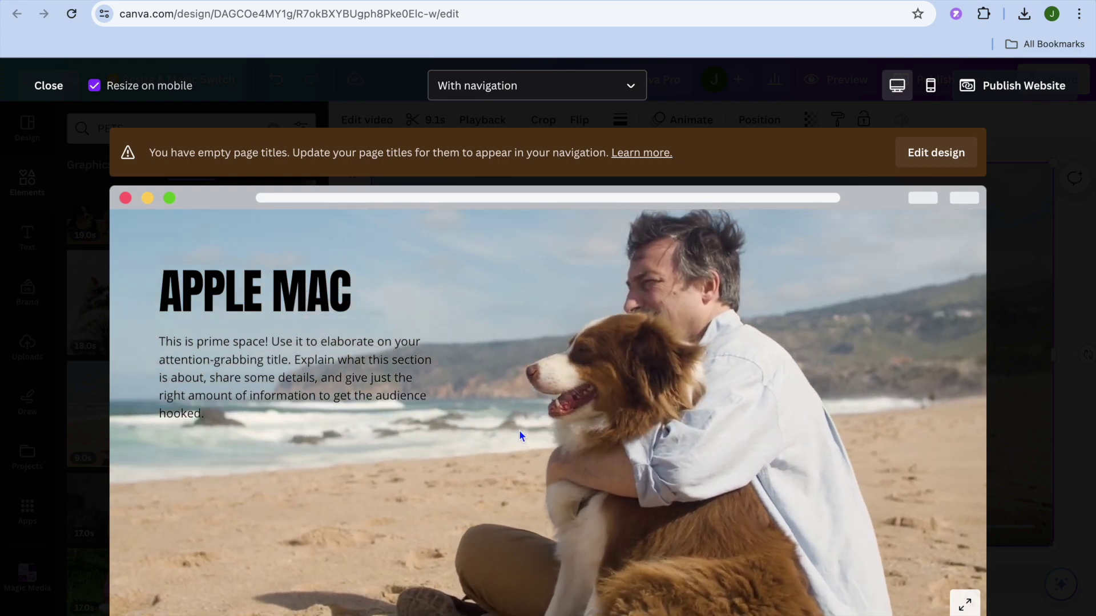
{"action": "left_click", "coordinate": [49, 85]}
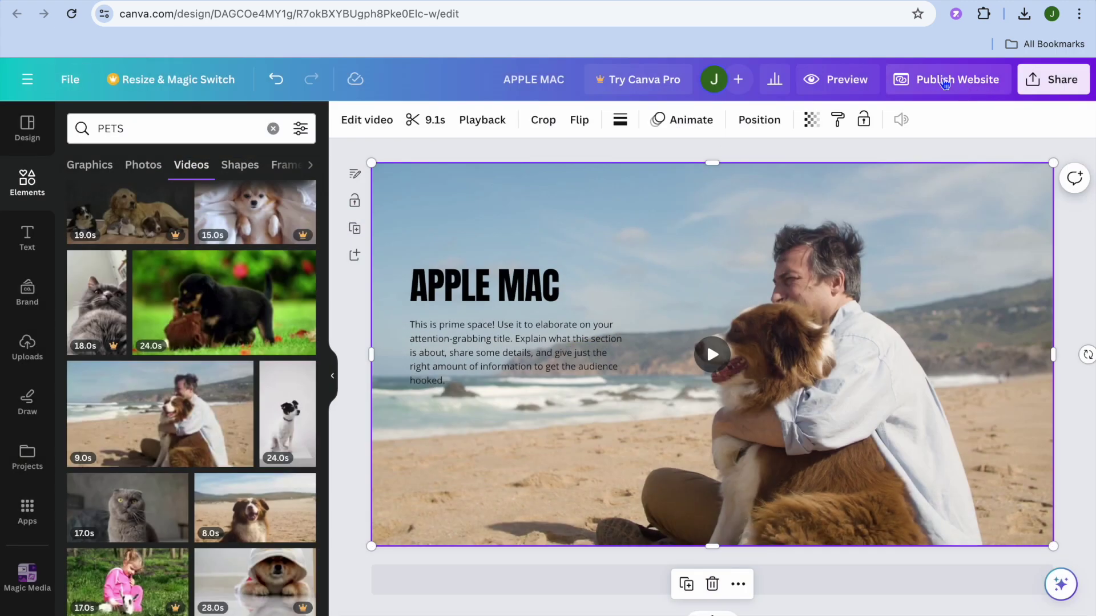
{"action": "left_click", "coordinate": [944, 84]}
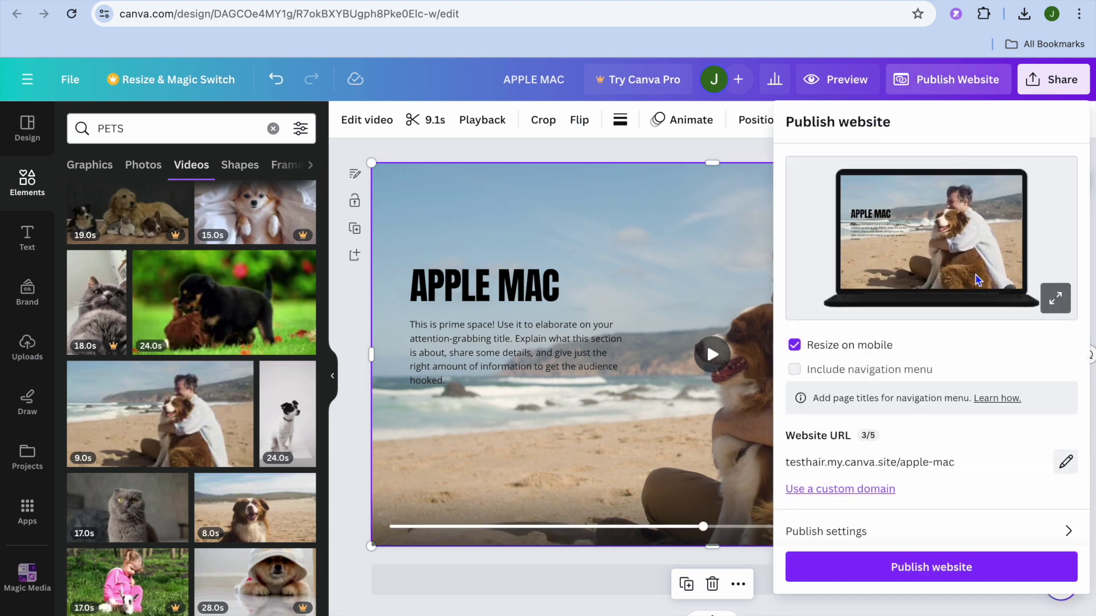
{"action": "scroll", "coordinate": [987, 404], "scroll_direction": "down", "scroll_amount": 1}
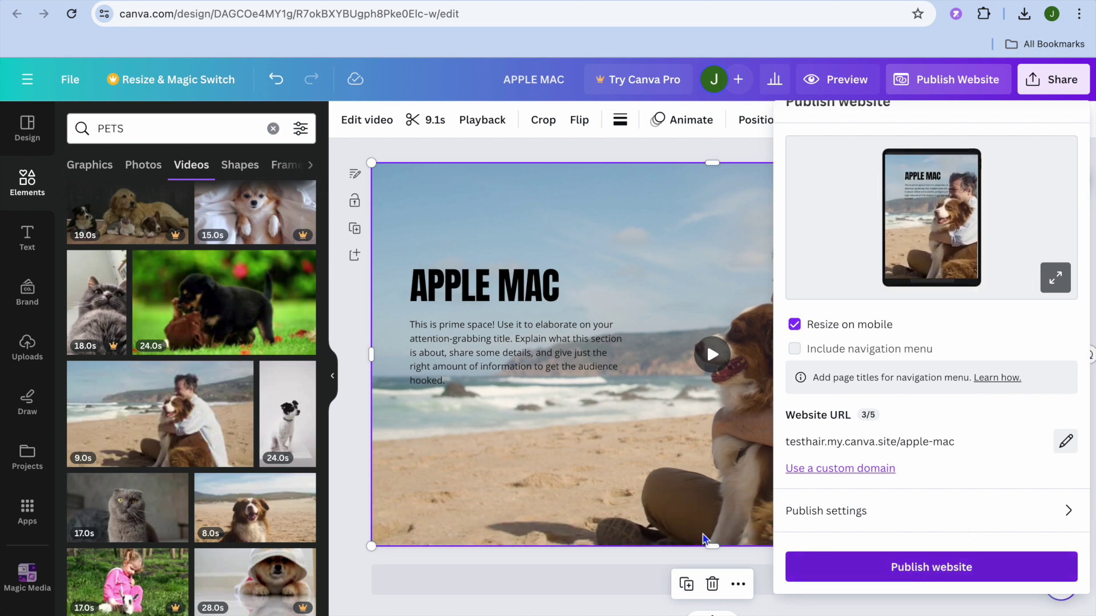
{"action": "left_click", "coordinate": [355, 489]}
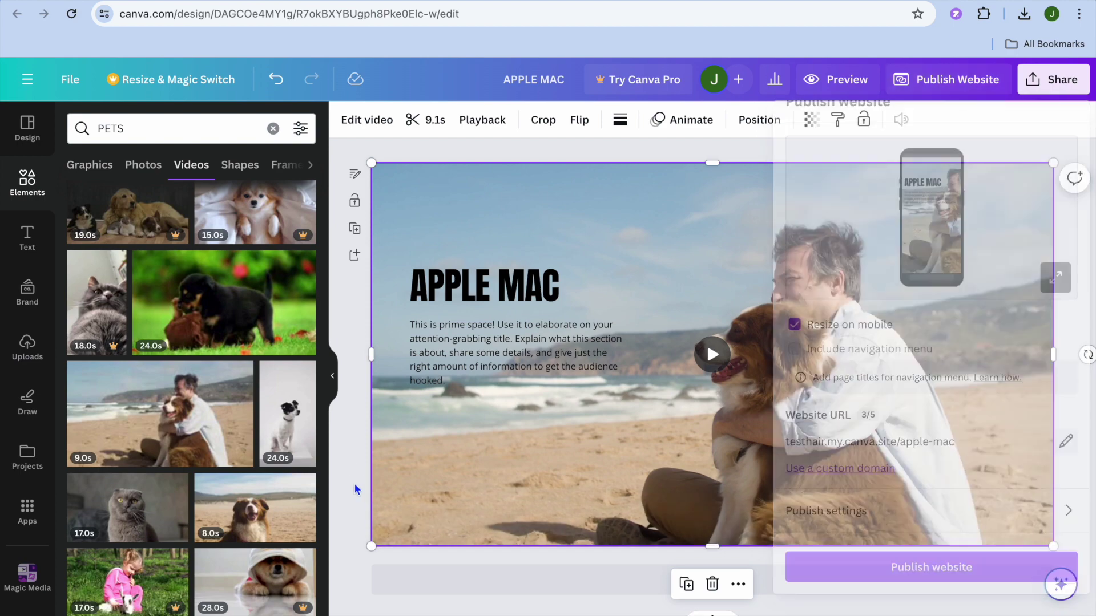
{"action": "left_click", "coordinate": [455, 571]}
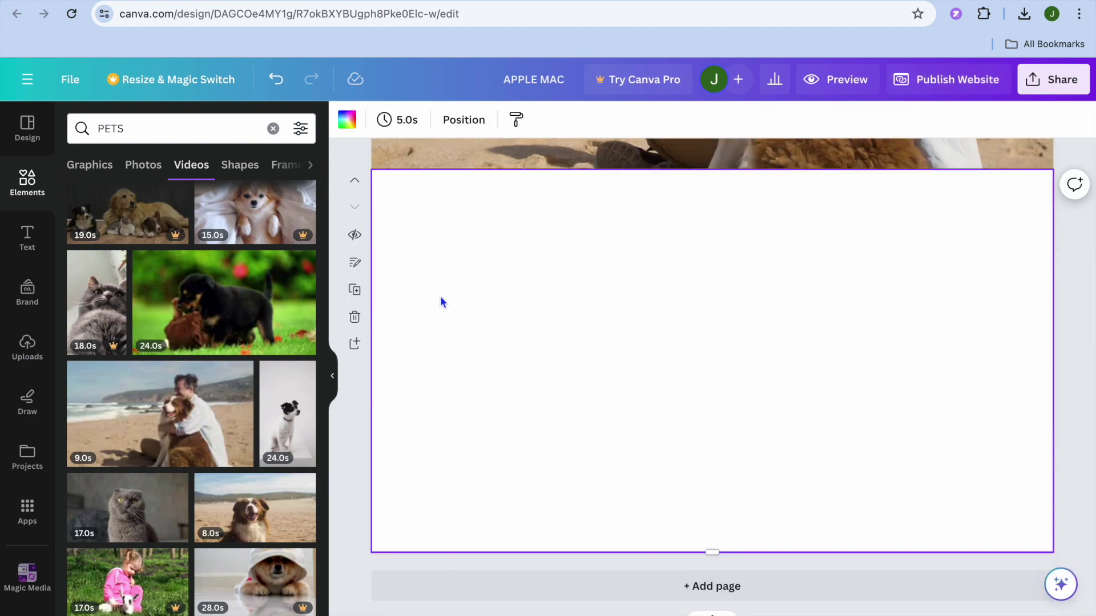
Clear the PETS search and browse the Landing Page Websites layouts in the Design panel
{"action": "left_click", "coordinate": [272, 129]}
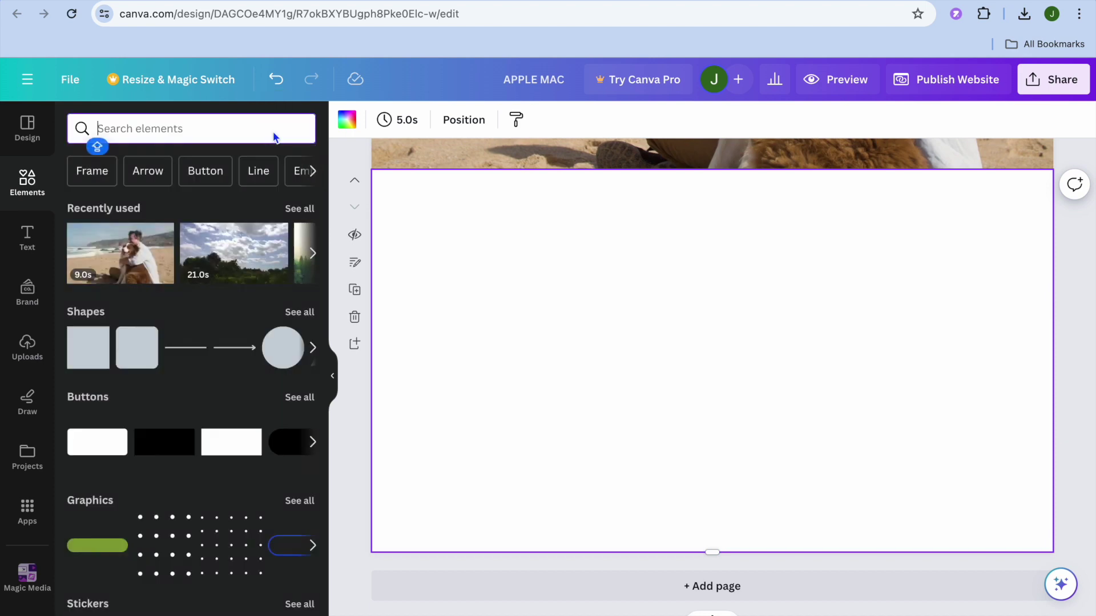
{"action": "left_click", "coordinate": [32, 140]}
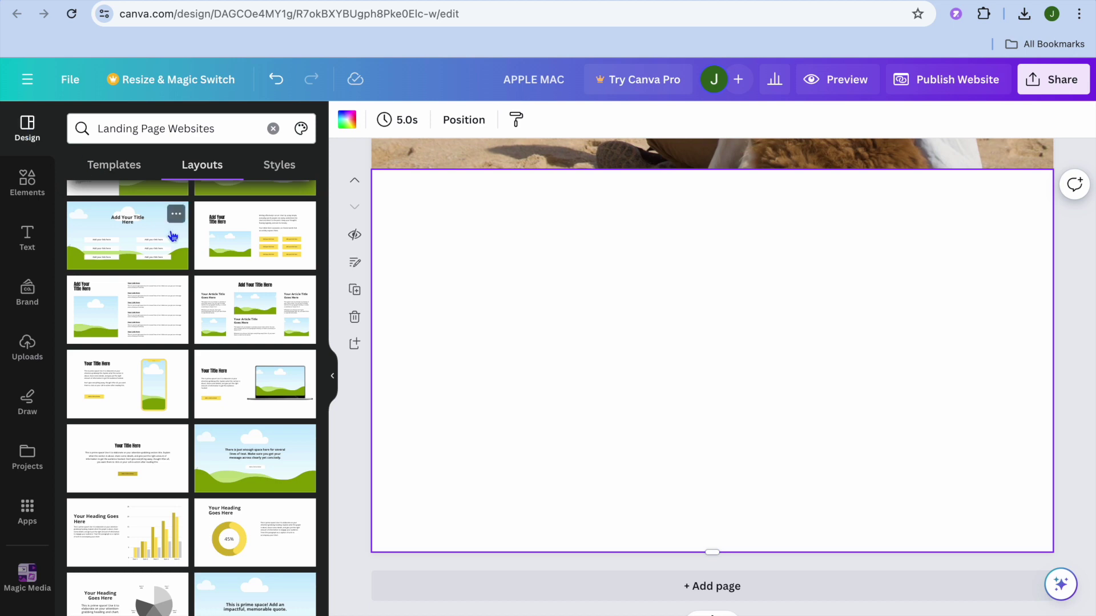
{"action": "scroll", "coordinate": [220, 349], "scroll_direction": "up", "scroll_amount": 3}
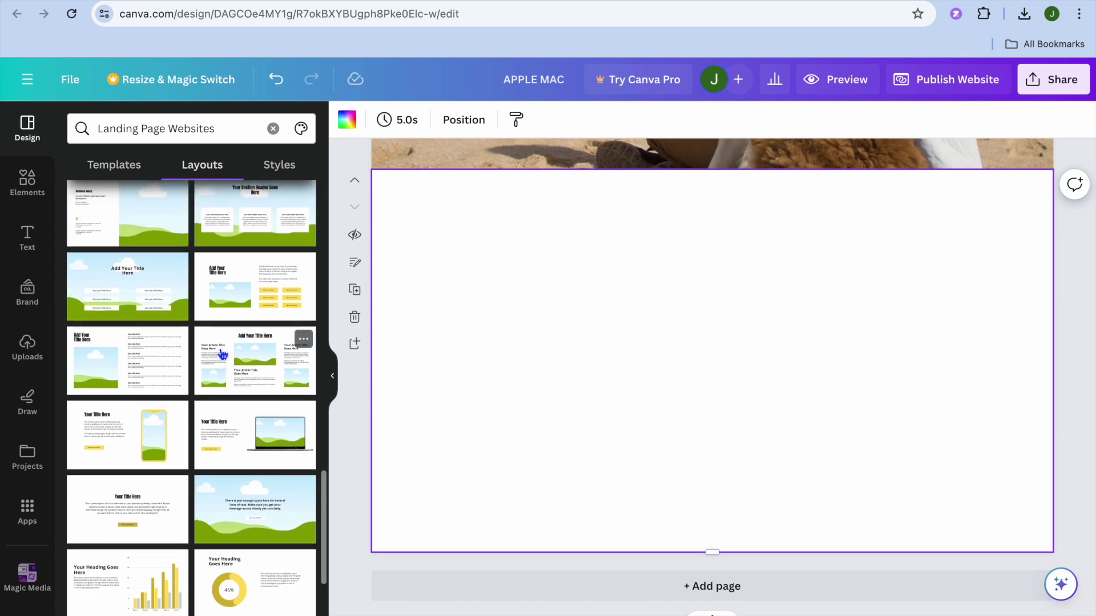
{"action": "scroll", "coordinate": [220, 351], "scroll_direction": "up", "scroll_amount": 5}
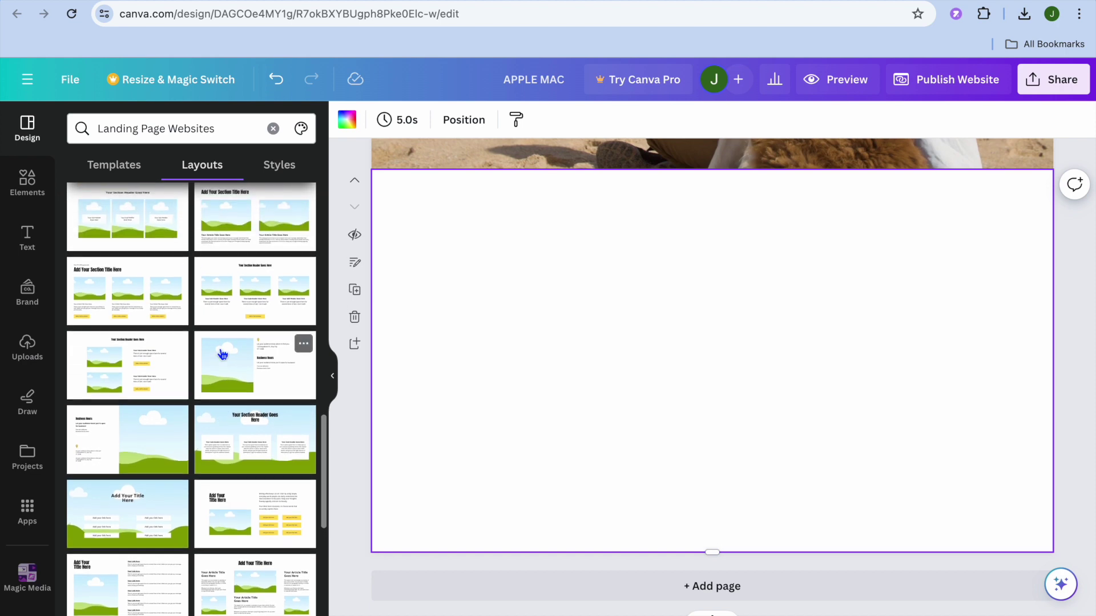